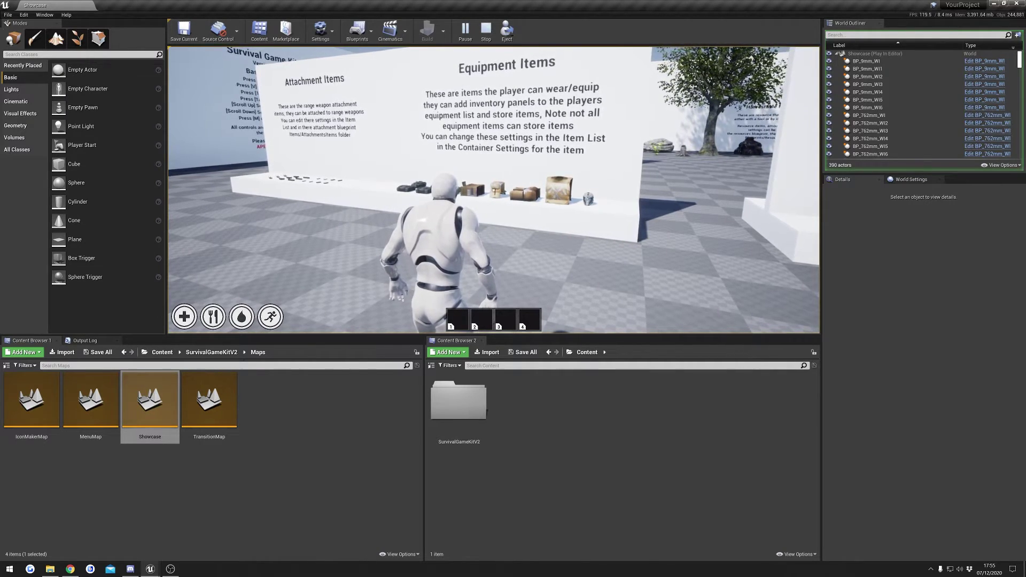
Step: Walk to the equipment stand, open the Mega Backpack's container and move its window away from the pockets panel
key(w)
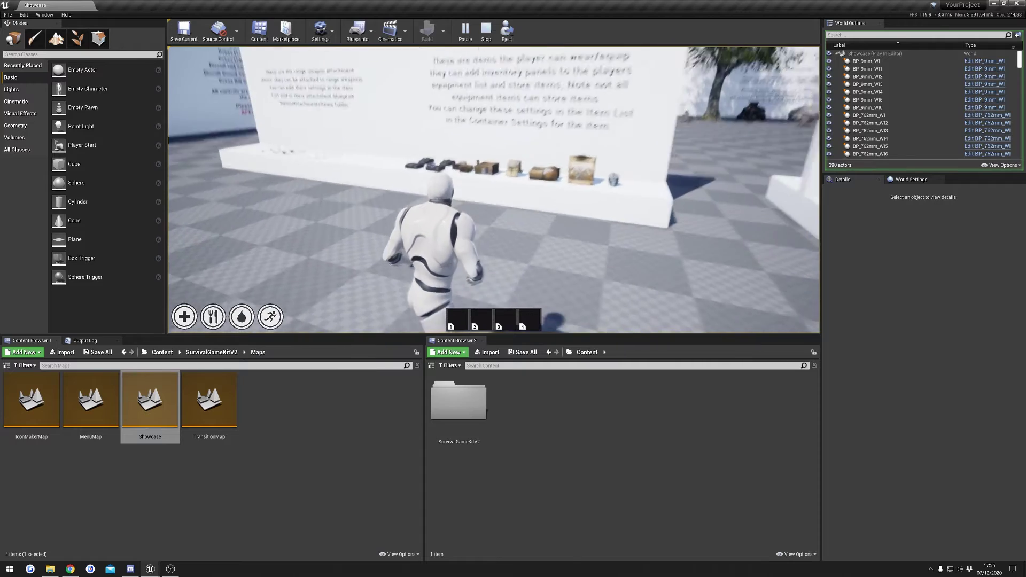
key(w)
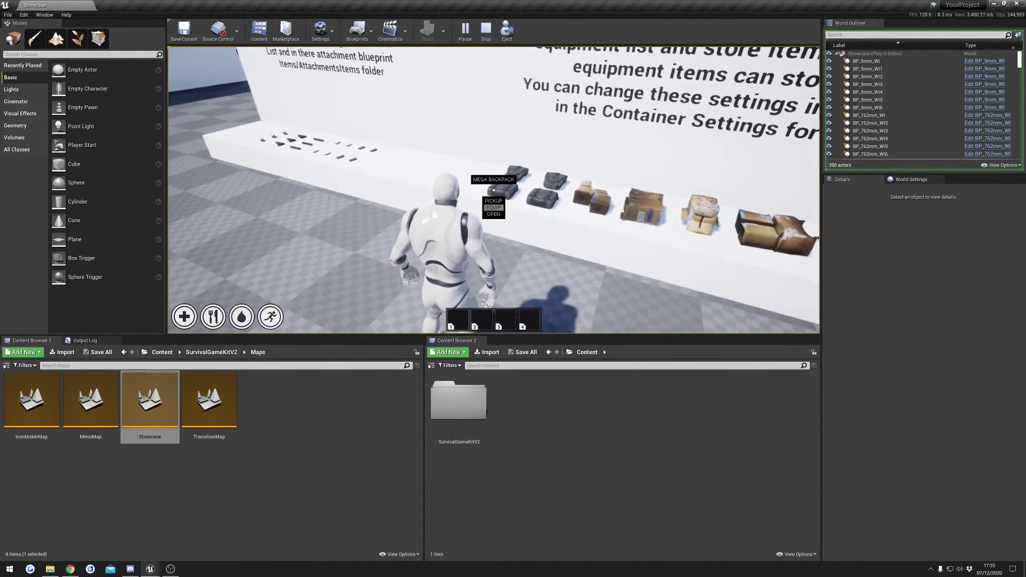
scroll(493, 210, down, 1)
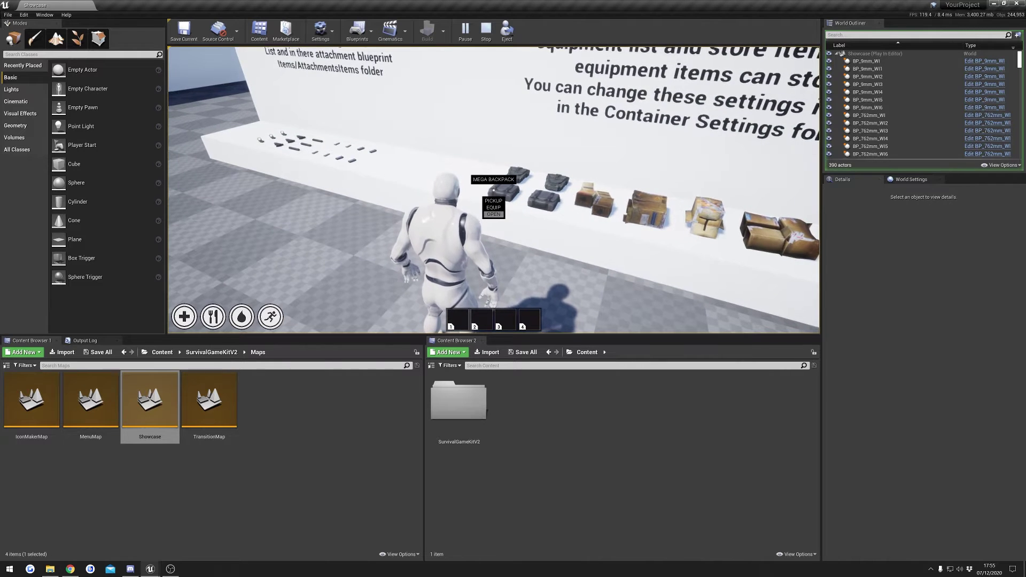
scroll(493, 207, up, 1)
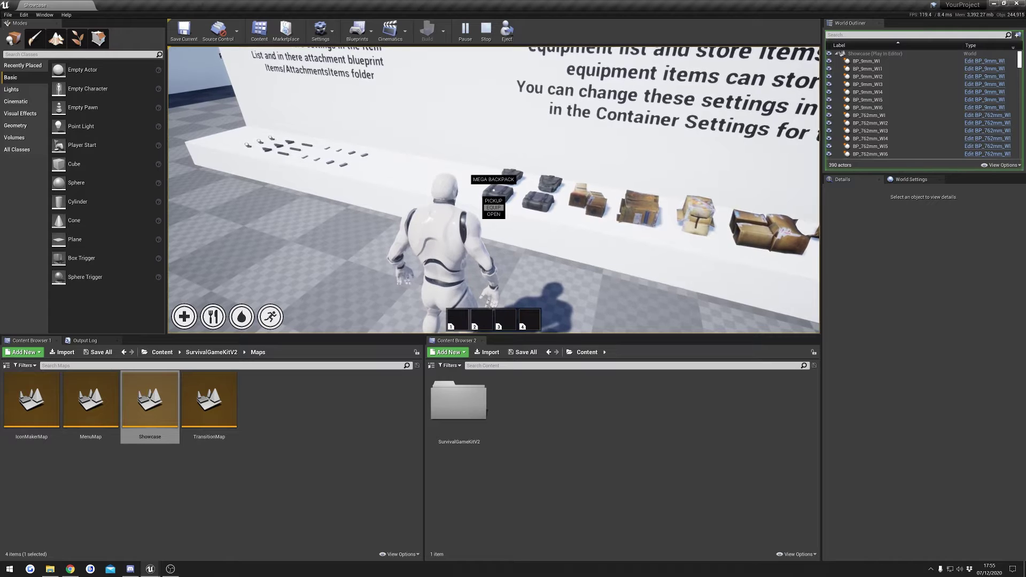
scroll(494, 210, down, 1)
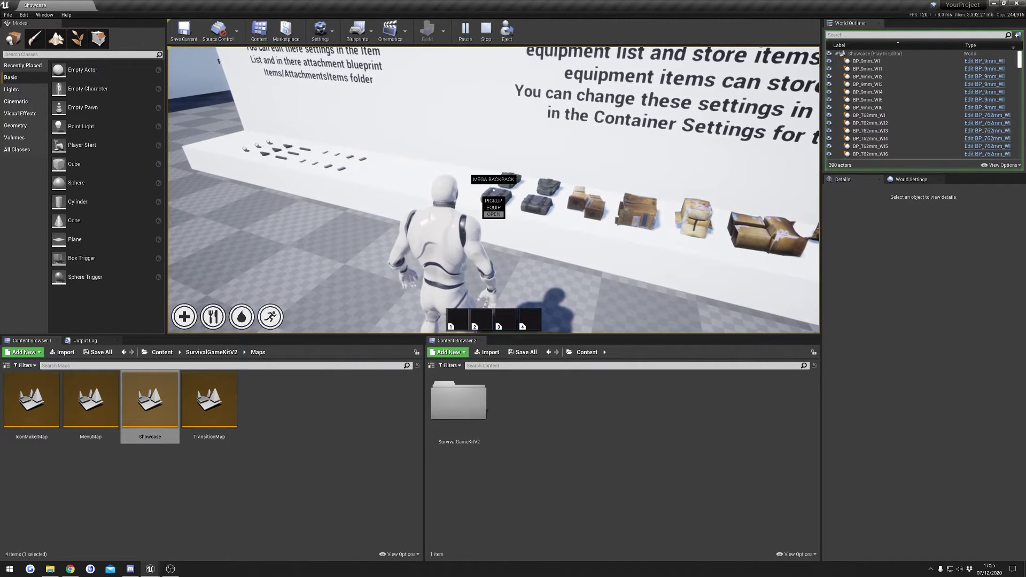
key(f)
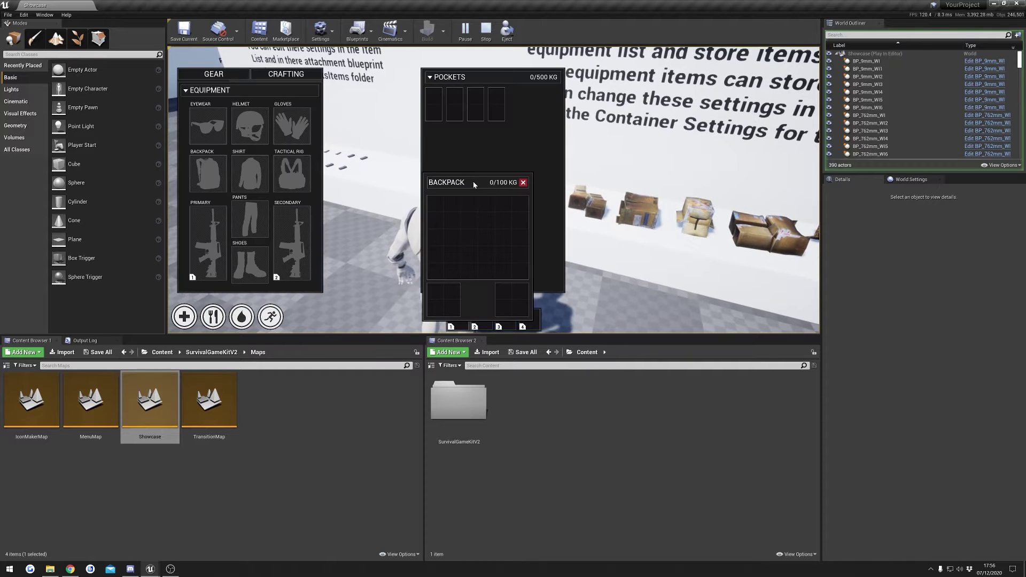
drag(473, 181, 693, 112)
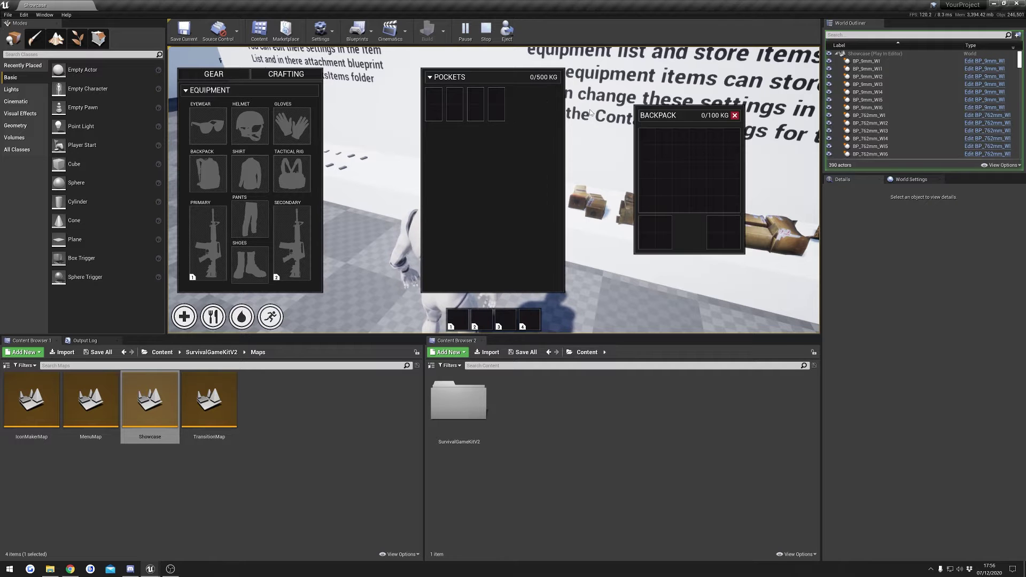
Step: Close the inventory, walk to the attachment stand and pick up two M4 magazines
key(Tab)
key(w)
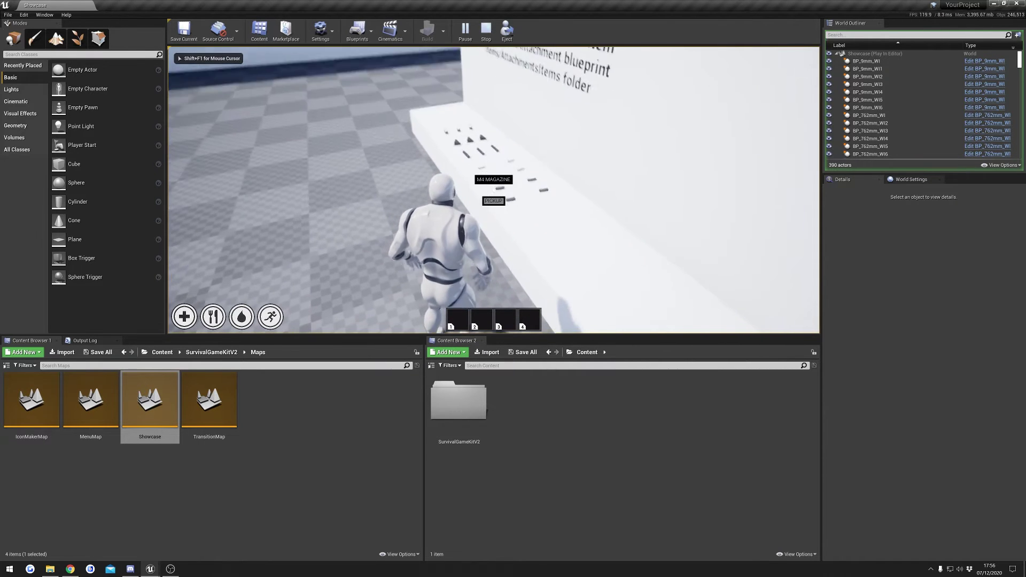
key(f)
key(f)
Step: Return to the Mega Backpack, open its container and store the magazines inside it
key(d)
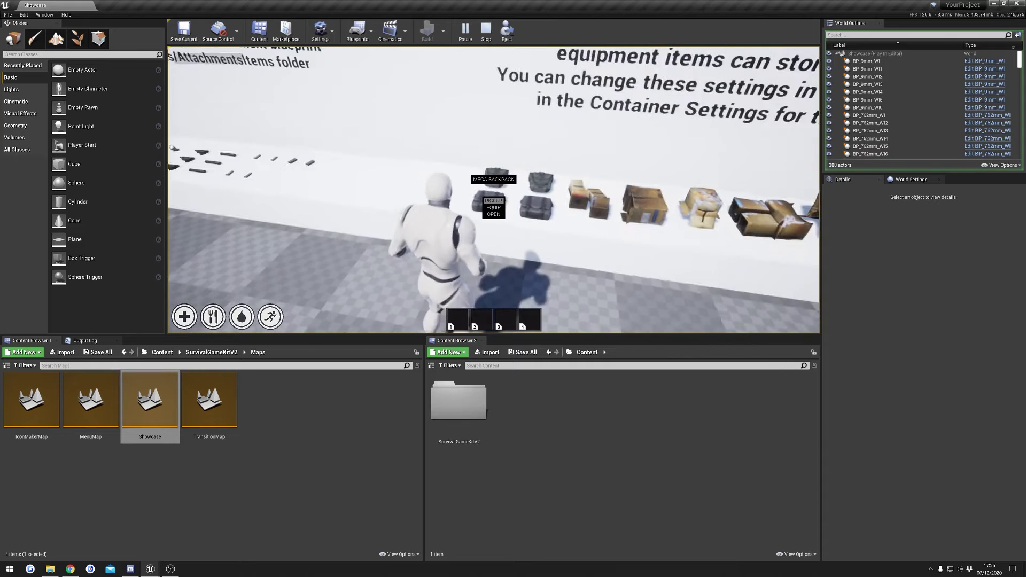
scroll(493, 191, down, 1)
scroll(494, 190, down, 1)
key(f)
drag(453, 111, 486, 246)
drag(506, 189, 672, 112)
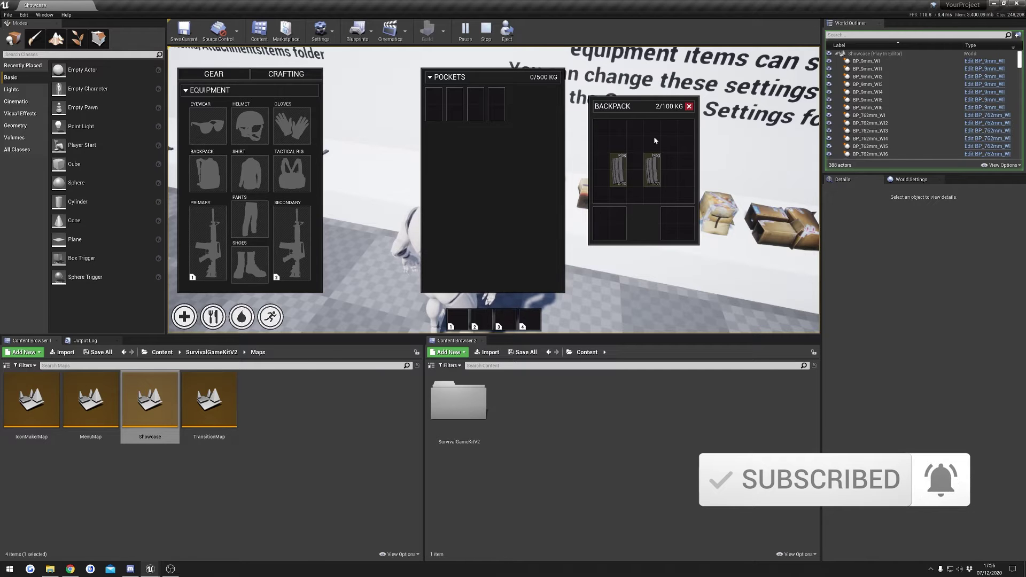
key(Tab)
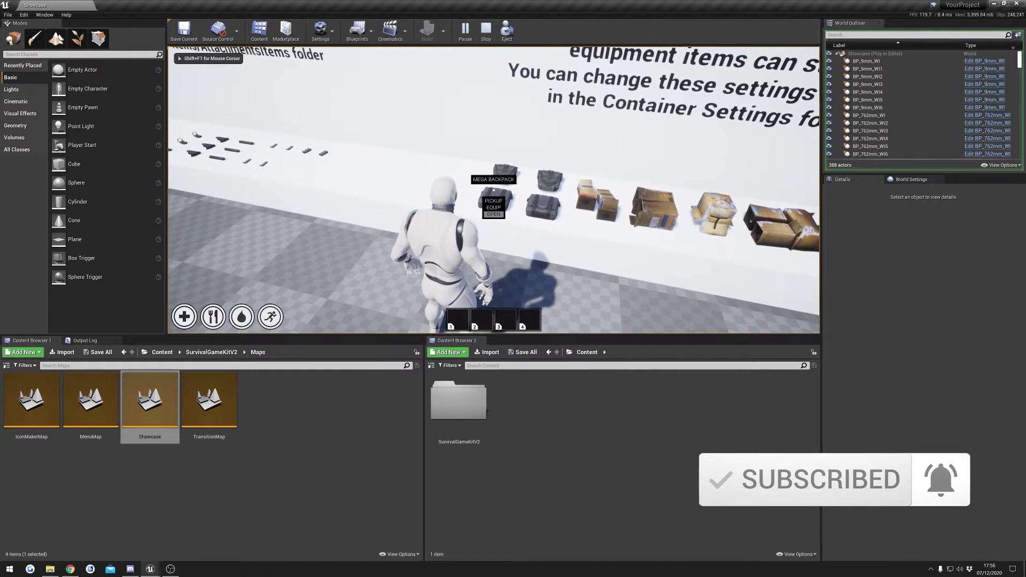
Step: Equip the Mega Backpack, check its contents in the player inventory and end the play session
scroll(493, 190, up, 2)
key(f)
scroll(493, 191, down, 1)
key(f)
key(Tab)
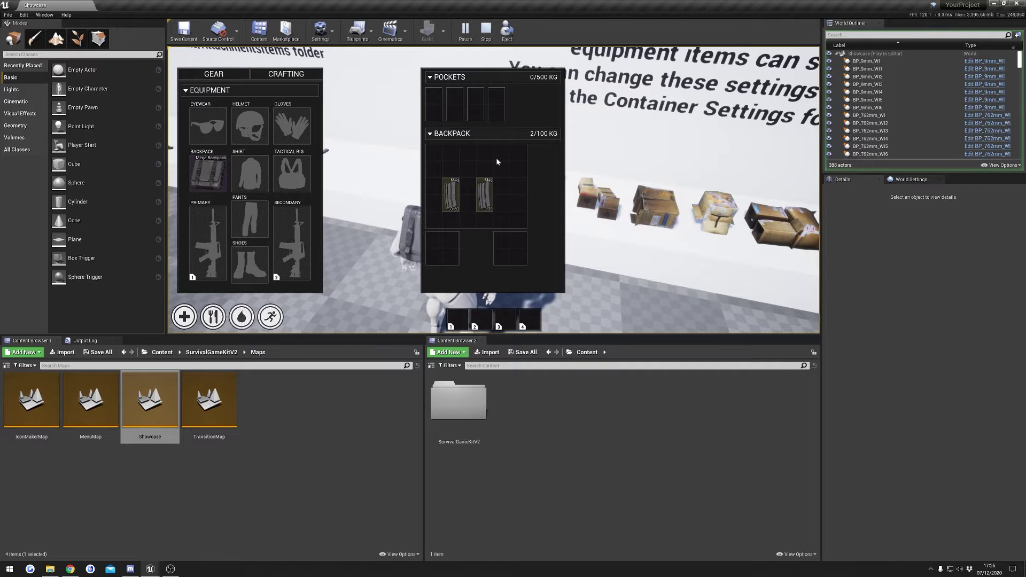
key(Escape)
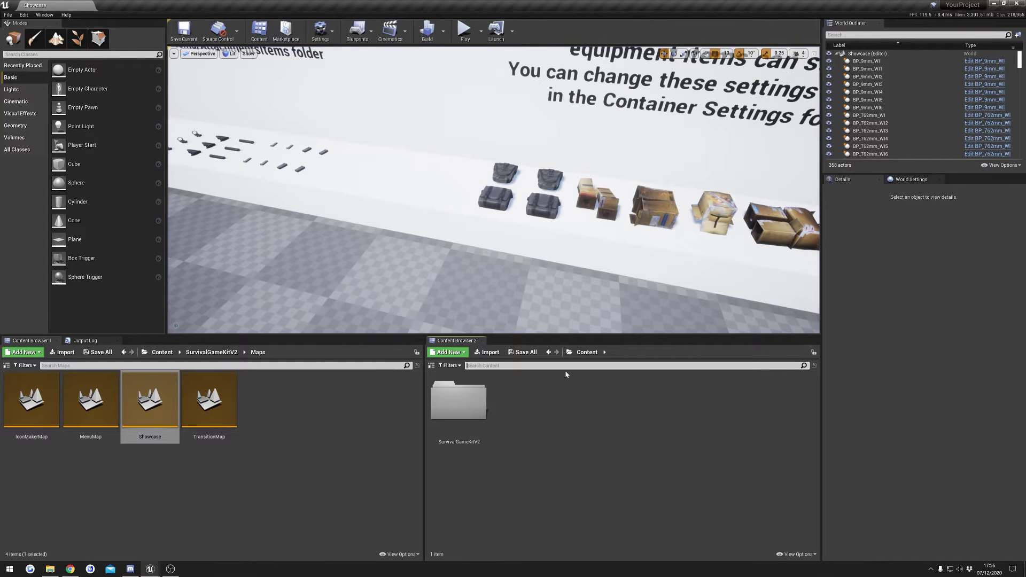
Step: Locate the ItemList data table in SurvivalGameKitV2/Blueprints/Items and open it docked beside the Showcase level
text(itemlist)
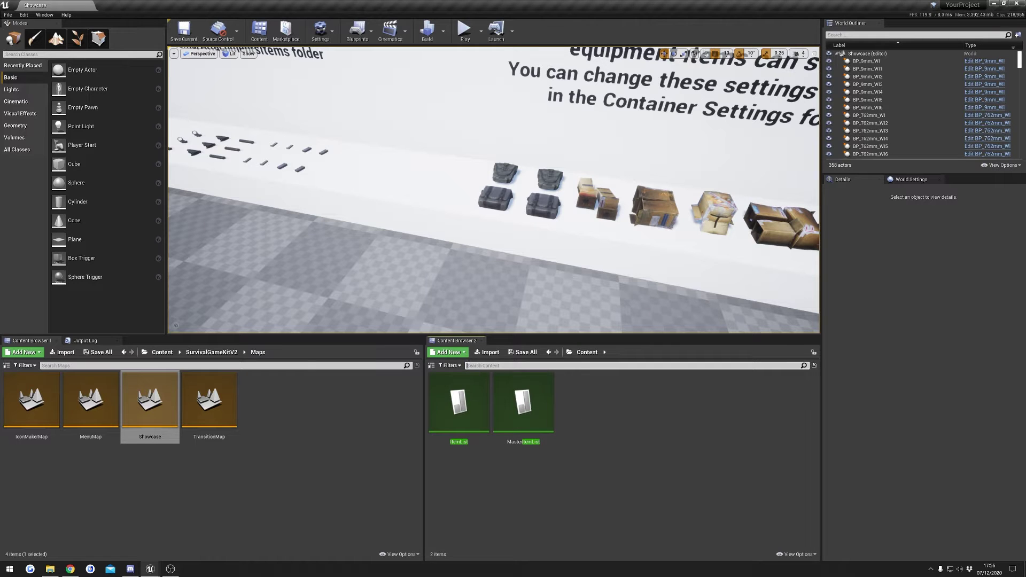
double_click(459, 402)
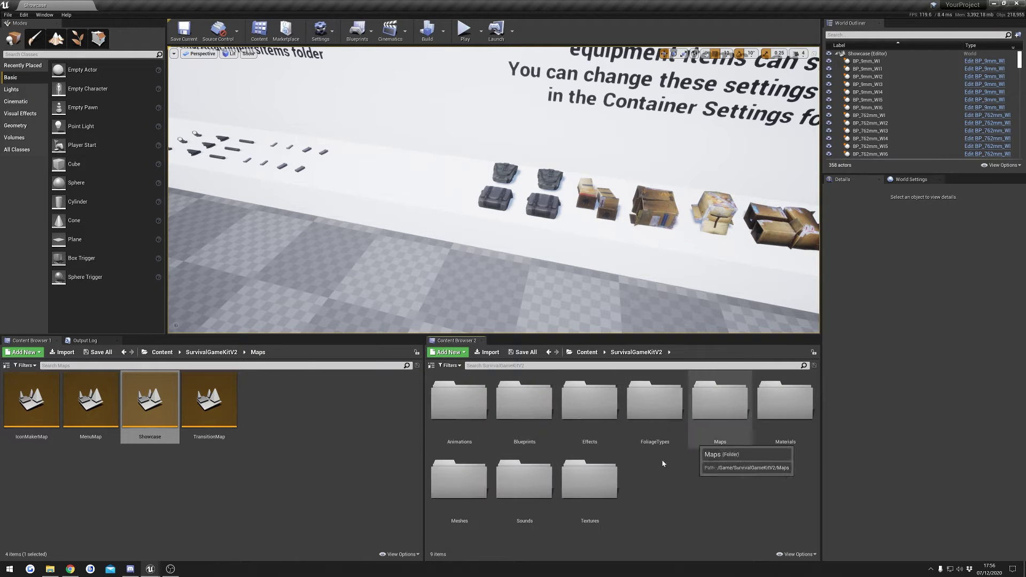
double_click(524, 402)
double_click(786, 478)
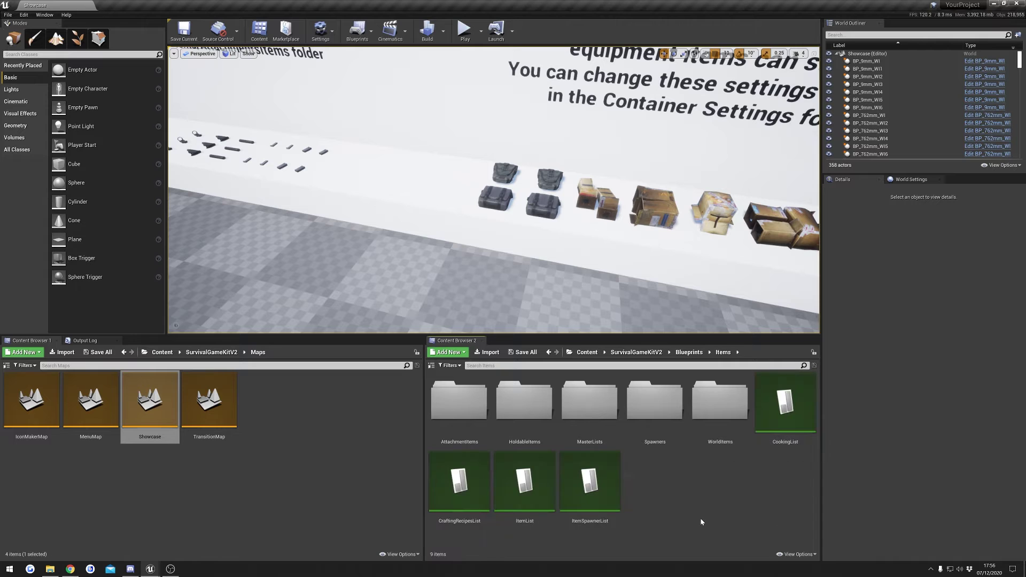
click(524, 497)
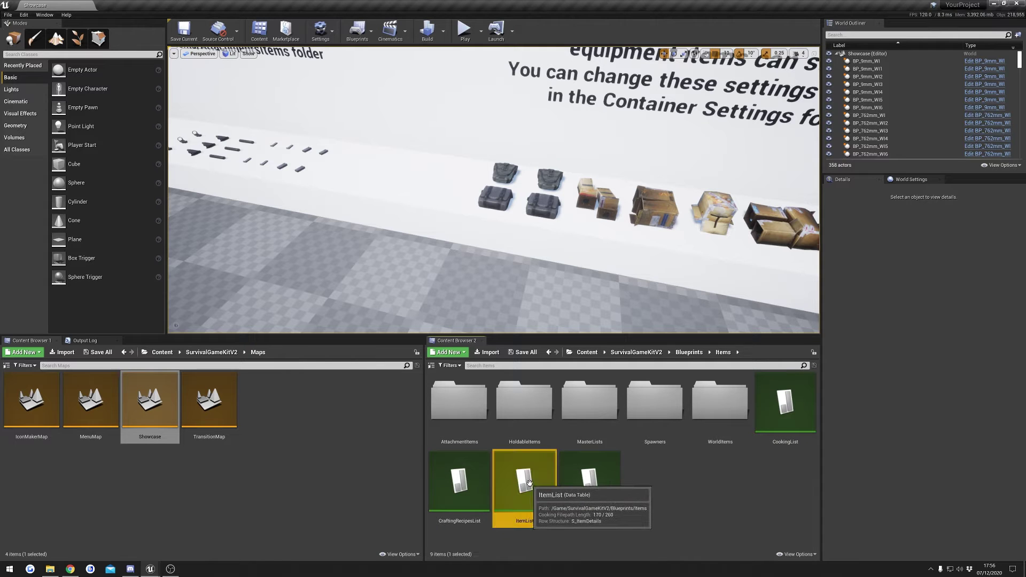
drag(1025, 278, 131, 8)
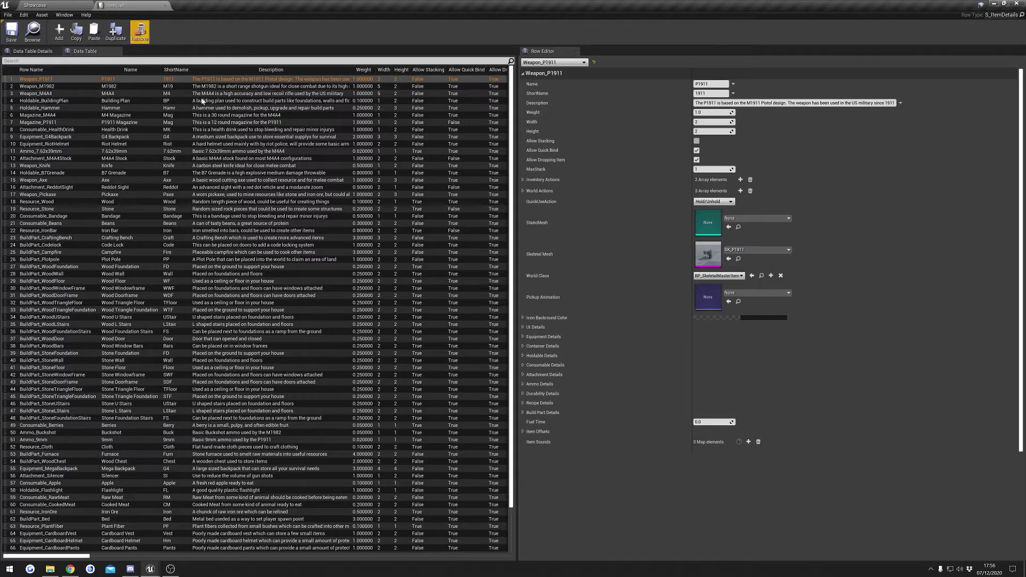
Step: Filter the item rows by "back" and select the Equipment_MegaBackpack row
scroll(512, 112, down, 3)
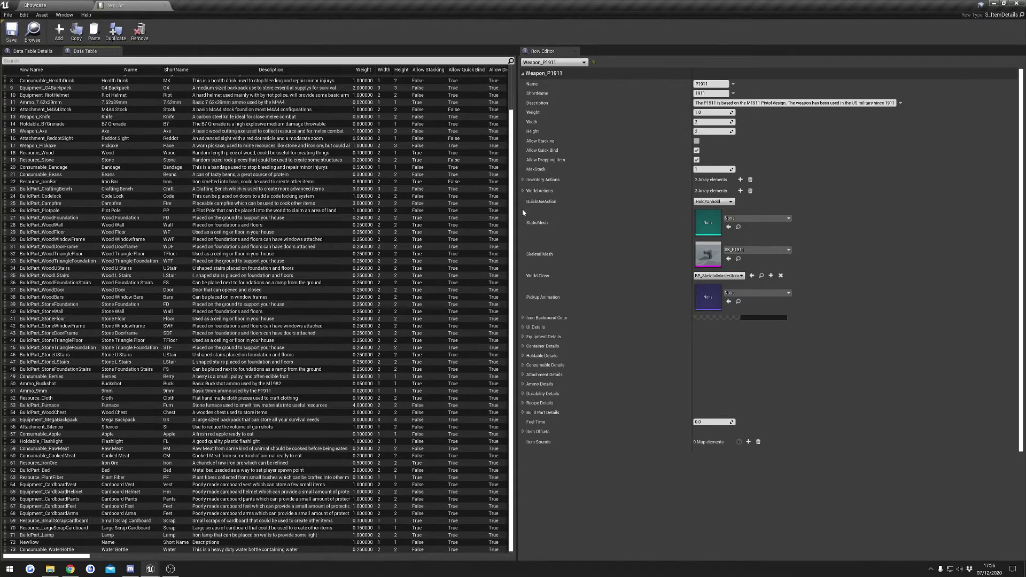
scroll(513, 134, up, 3)
click(86, 60)
text(back)
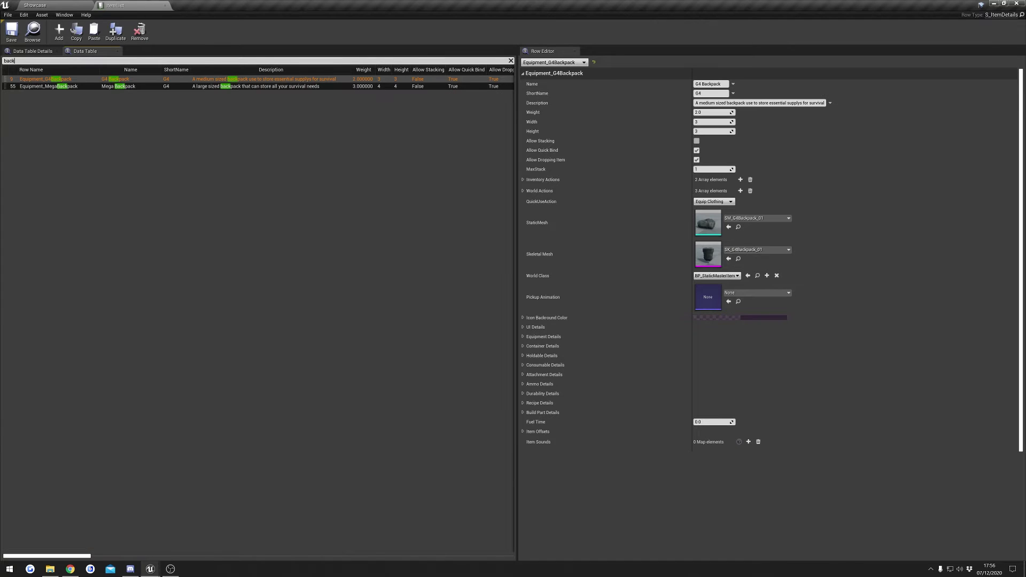
click(67, 86)
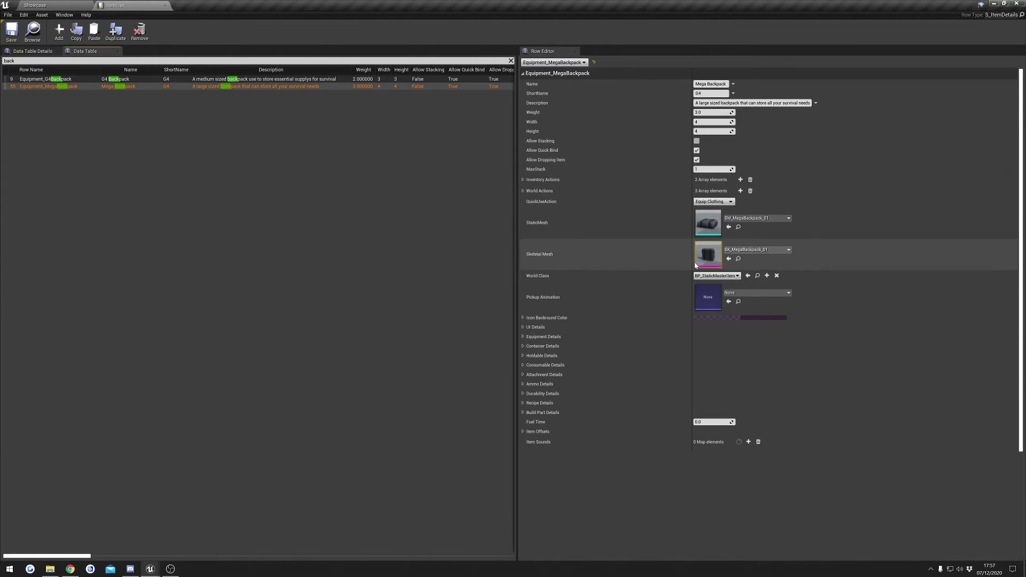
Step: Expand the Mega Backpack's Container Details and review its settings, including the container restriction type options
click(551, 346)
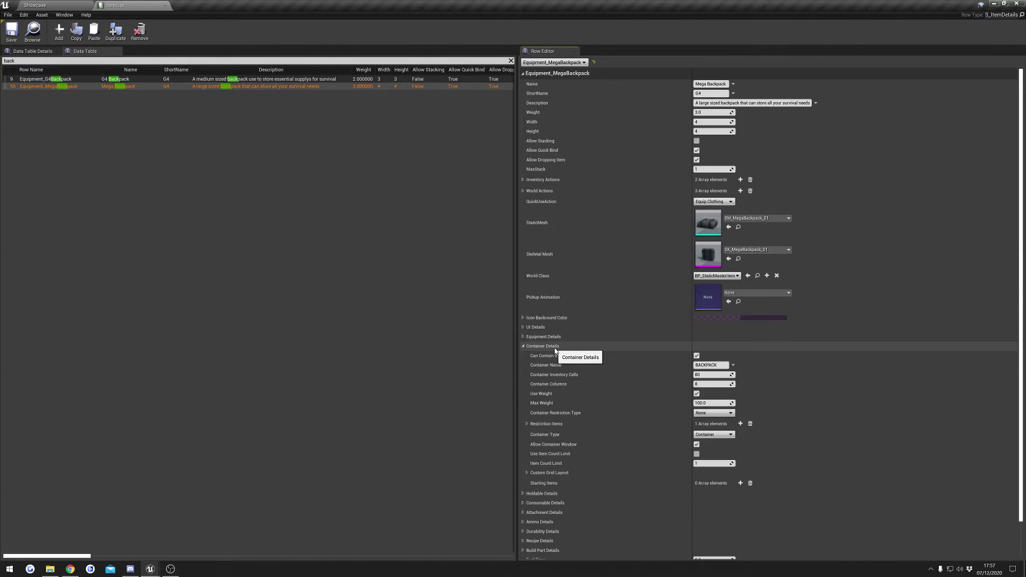
scroll(606, 342, down, 1)
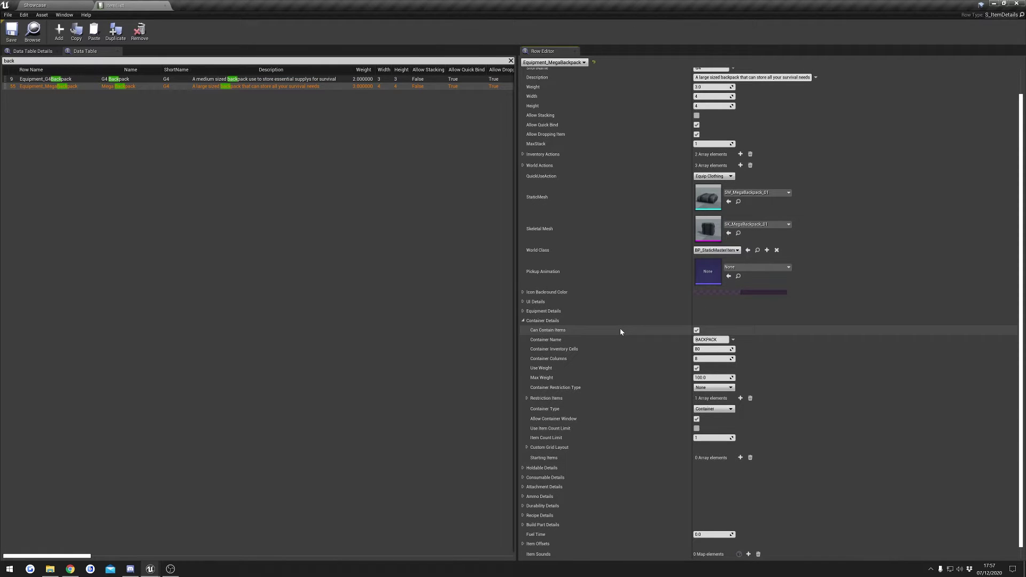
mouse_move(567, 331)
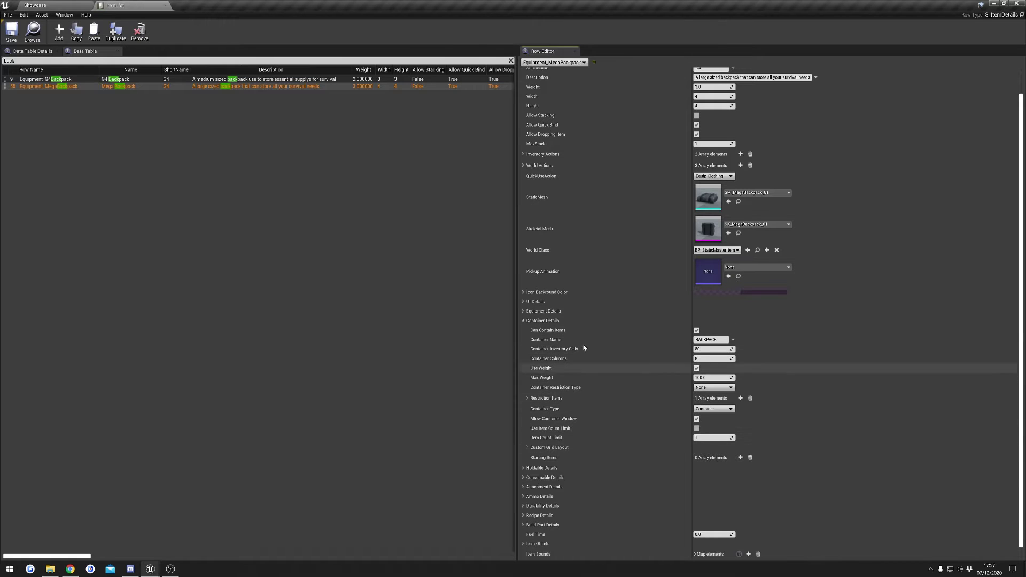
scroll(640, 337, down, 1)
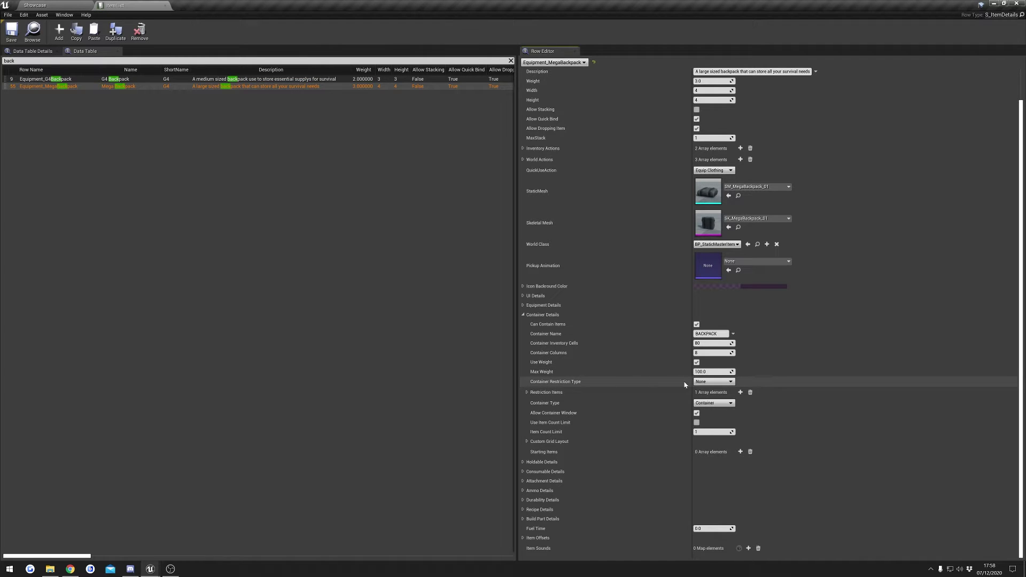
click(719, 381)
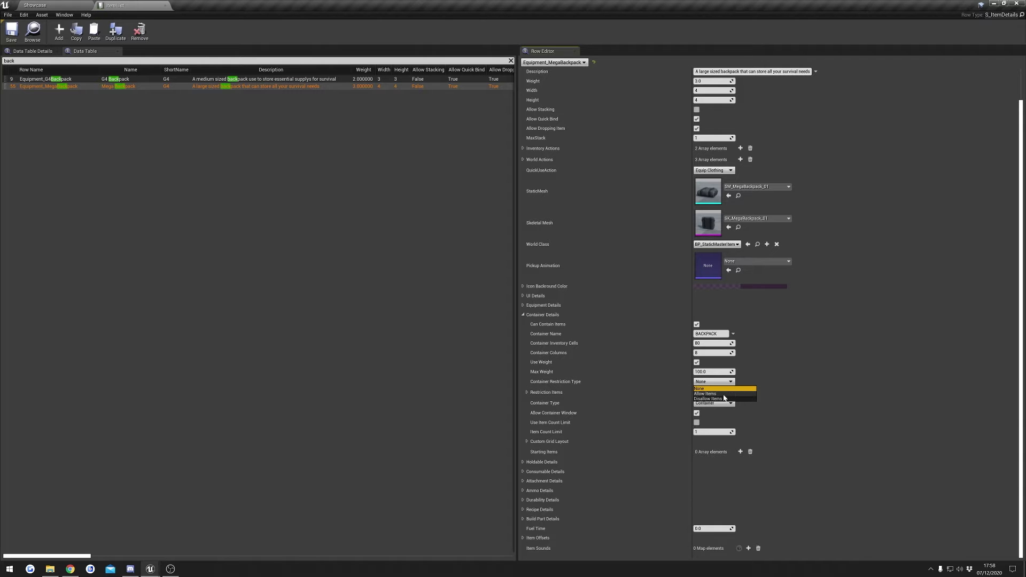
click(728, 382)
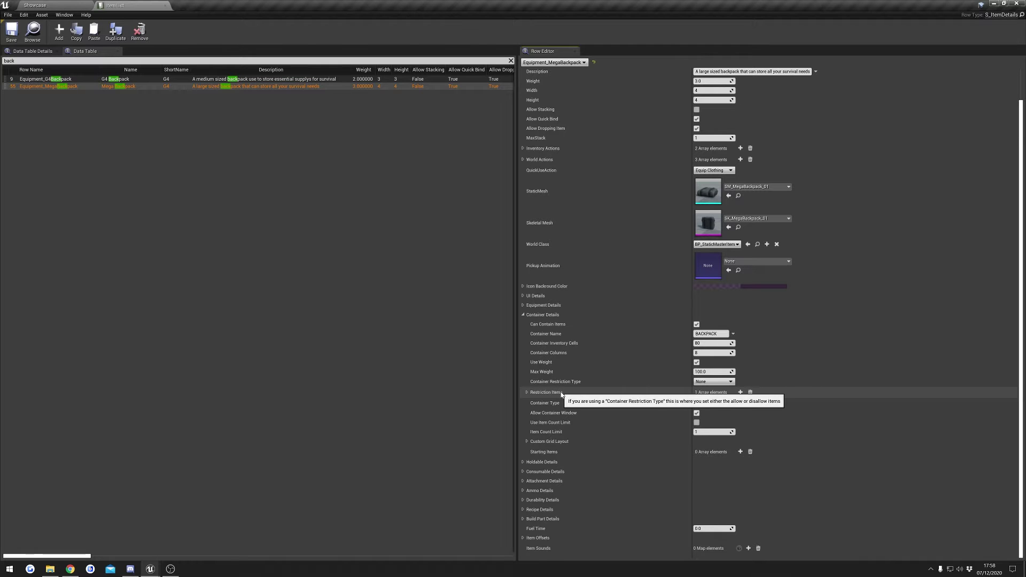
Step: Clear the Restriction Items array, set Container Restriction Type to Allow Items and add one new array element
click(586, 396)
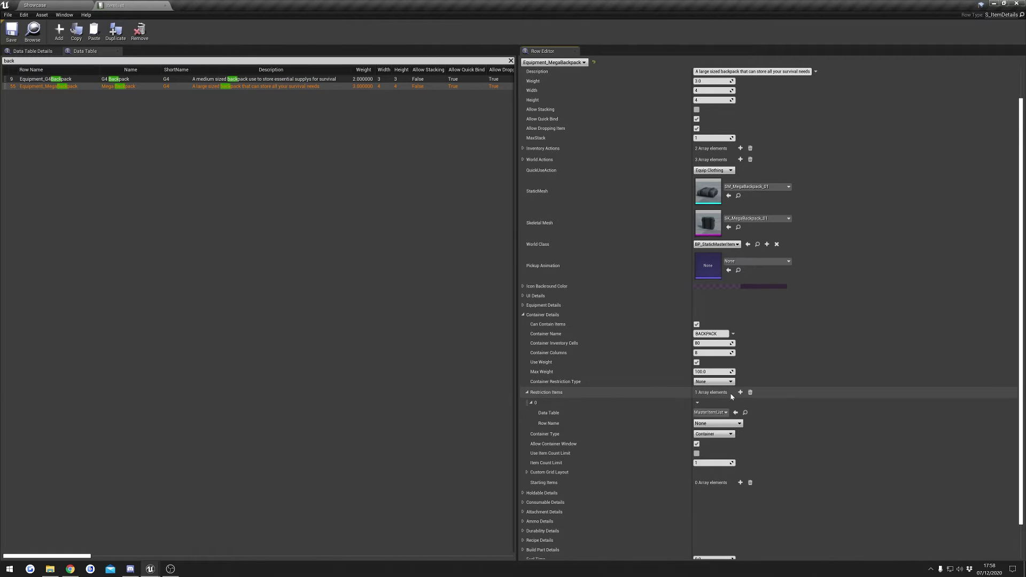
click(750, 393)
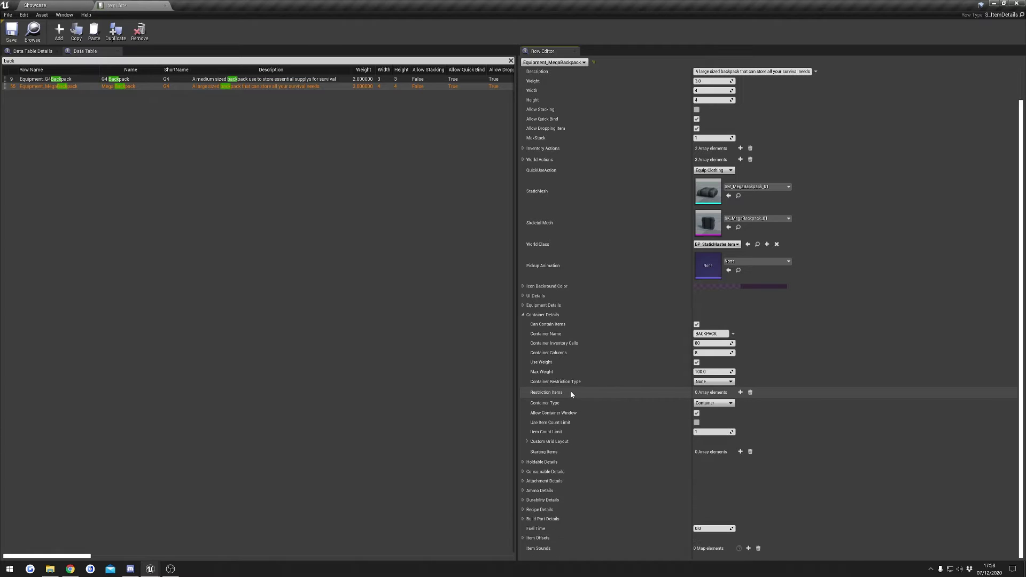
click(712, 381)
click(720, 396)
click(740, 392)
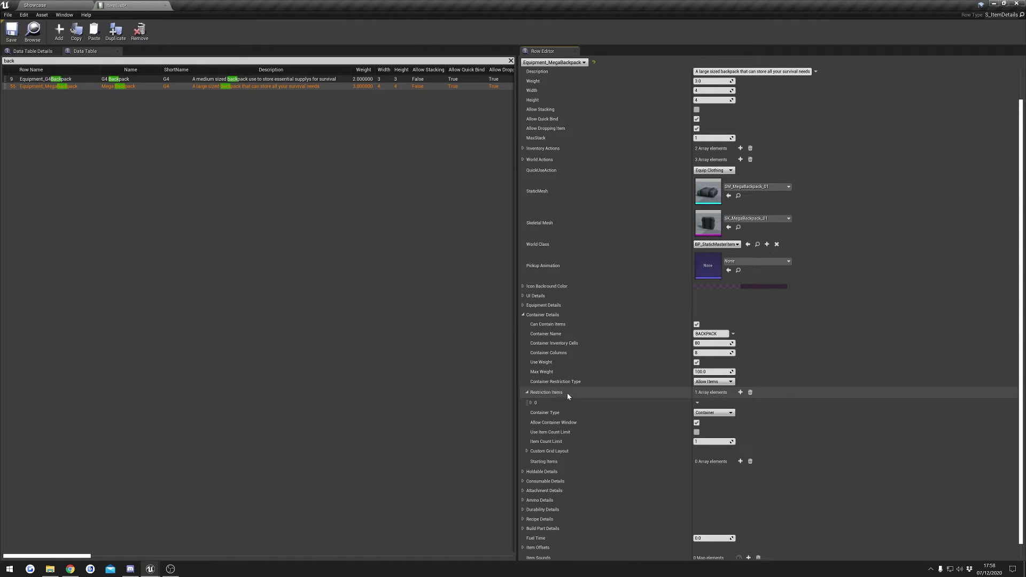
Step: Assign the first Restriction Items element to the MasterItemList data table with Ammo_9mm as its row
click(531, 402)
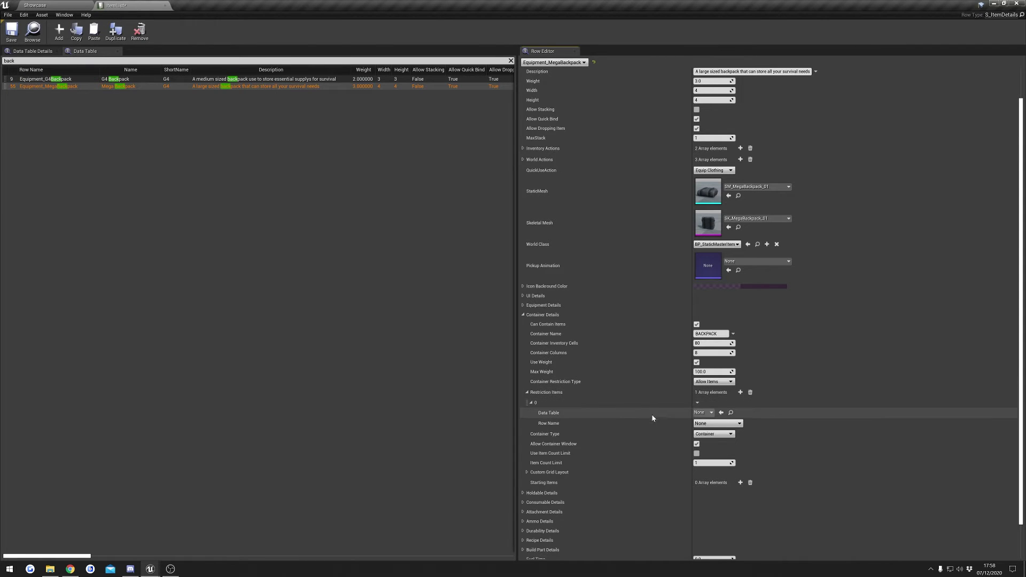
click(707, 413)
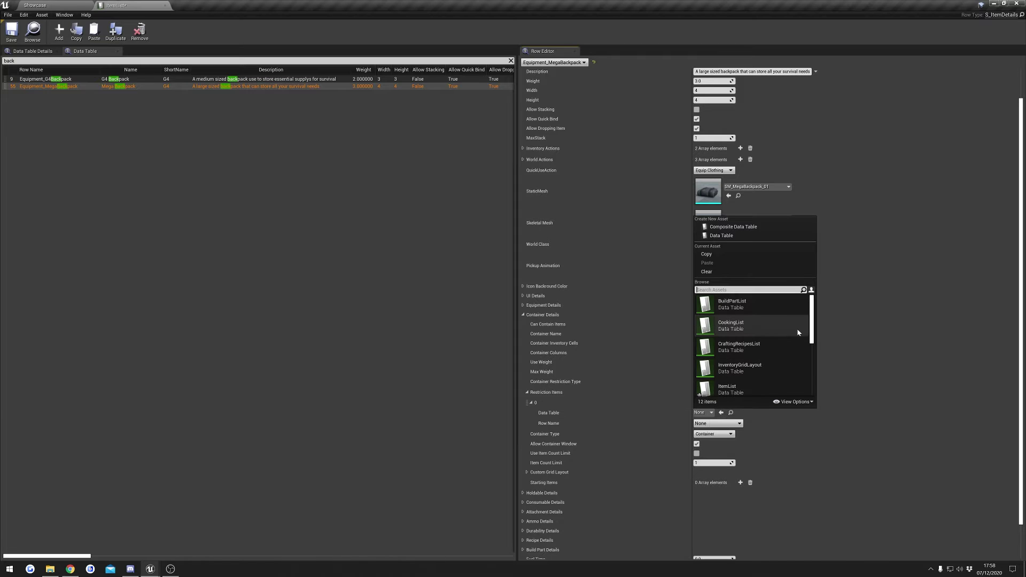
drag(812, 323, 811, 368)
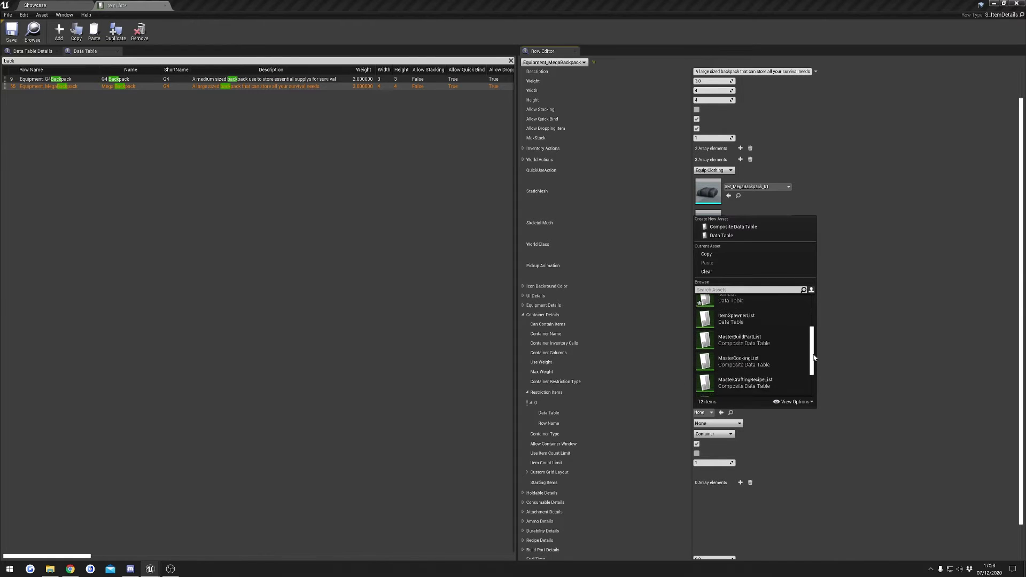
click(741, 374)
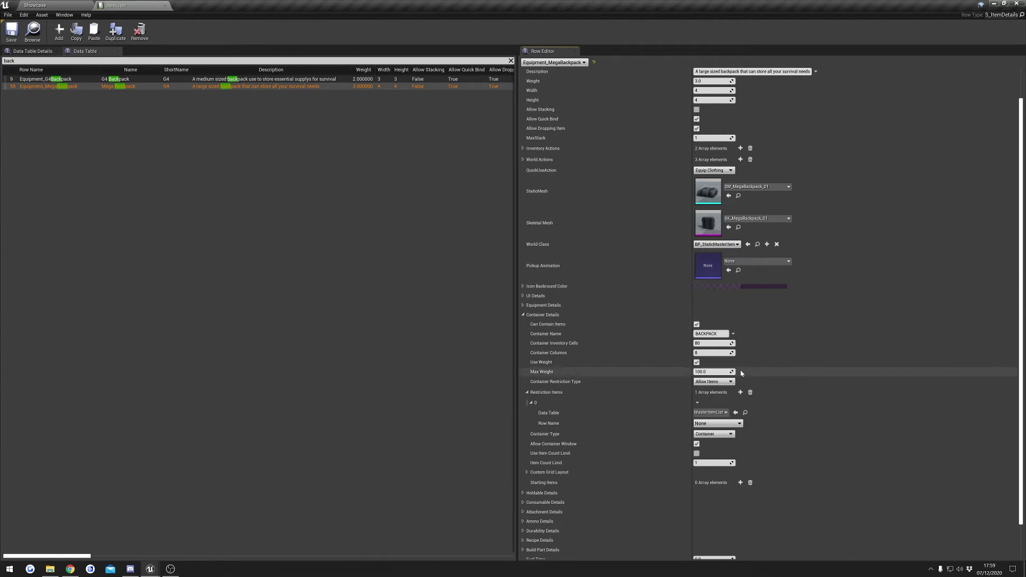
click(718, 423)
scroll(770, 215, down, 3)
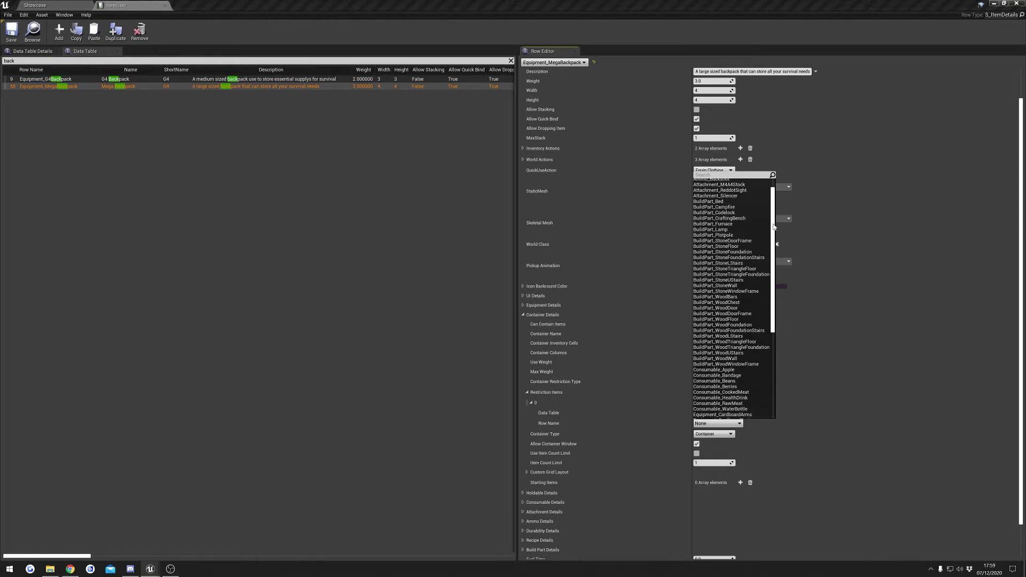
scroll(775, 221, up, 3)
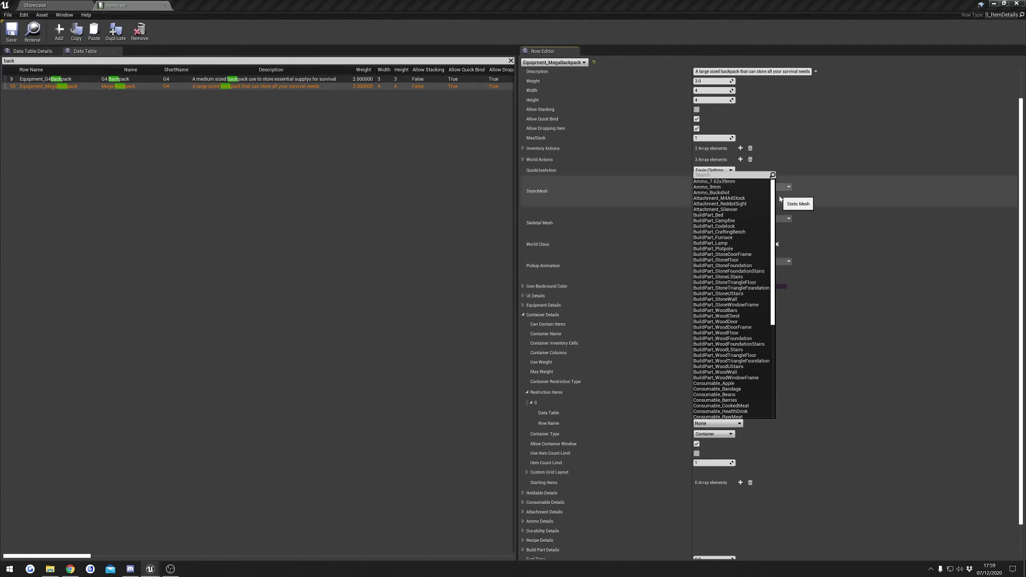
click(735, 187)
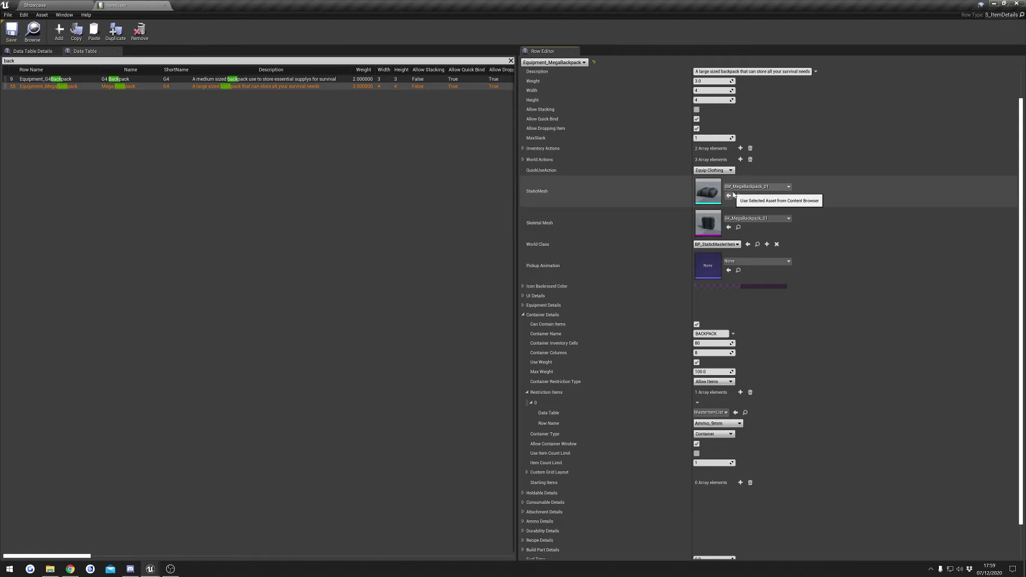
Step: Set the Container Restriction Type to Disallow Items and collapse the Restriction Items array
click(726, 382)
click(721, 399)
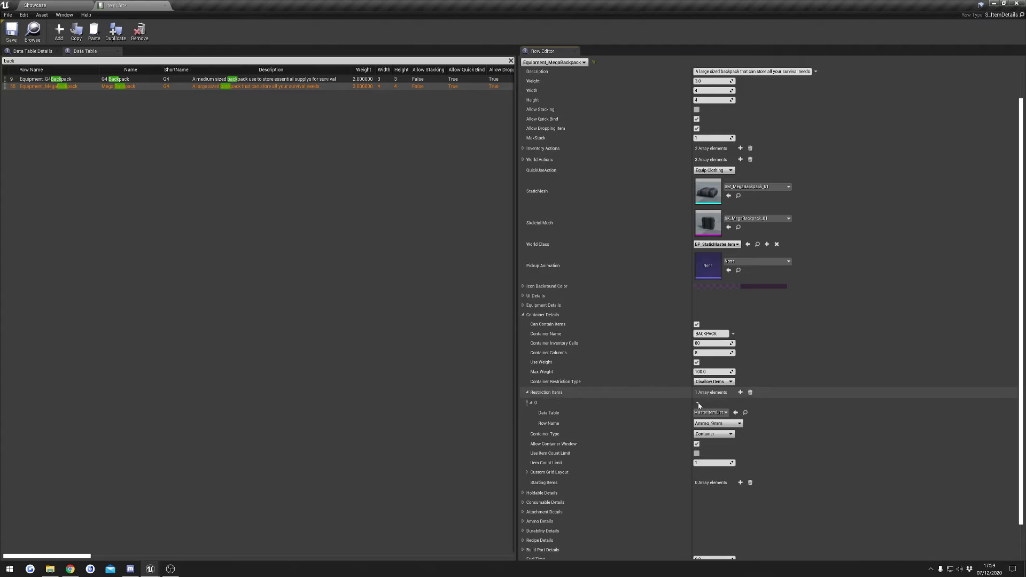
click(604, 395)
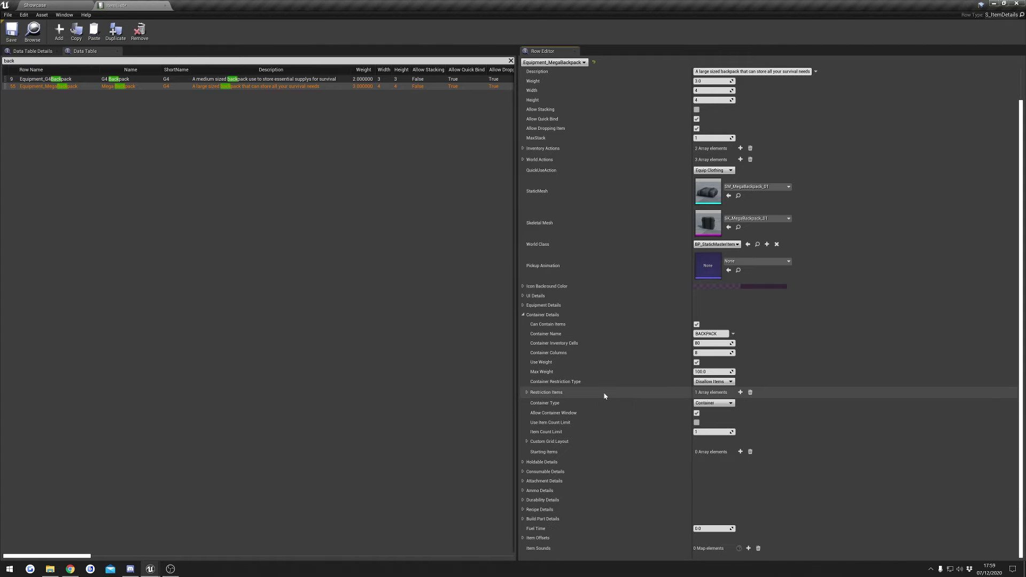
Step: Try Magazine as the backpack's Container Type and return it to Container
click(701, 405)
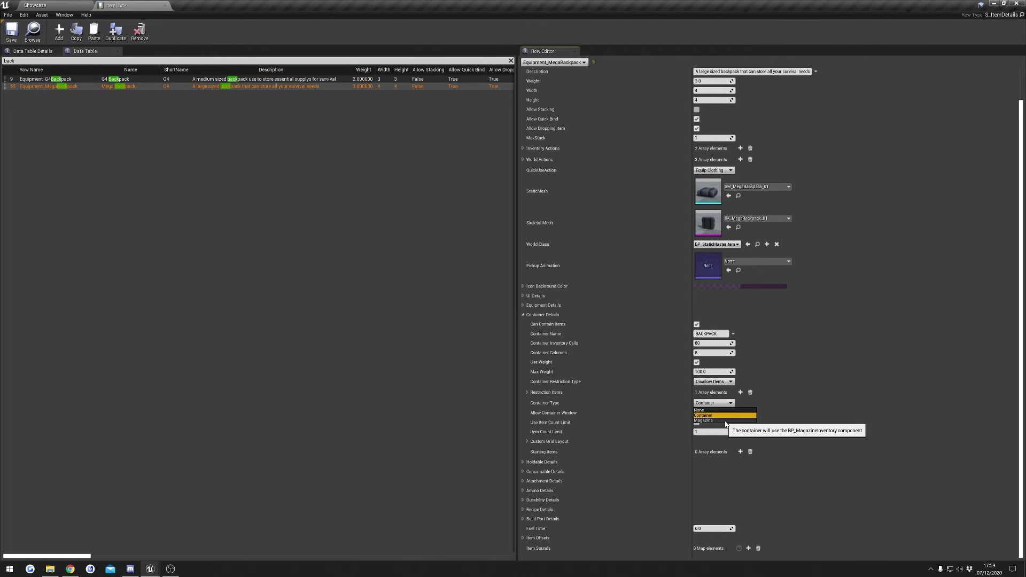
click(725, 422)
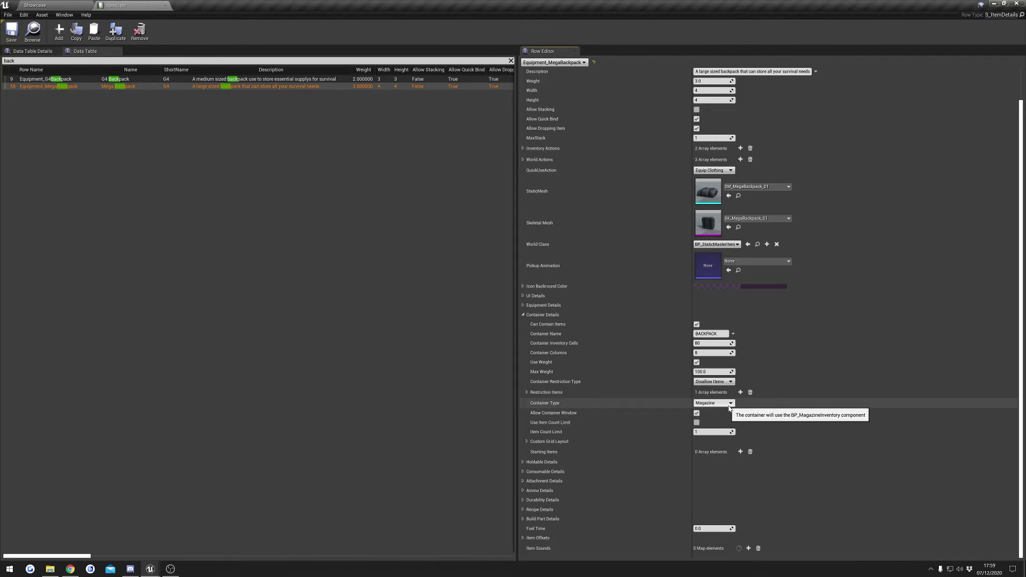
click(730, 406)
click(726, 410)
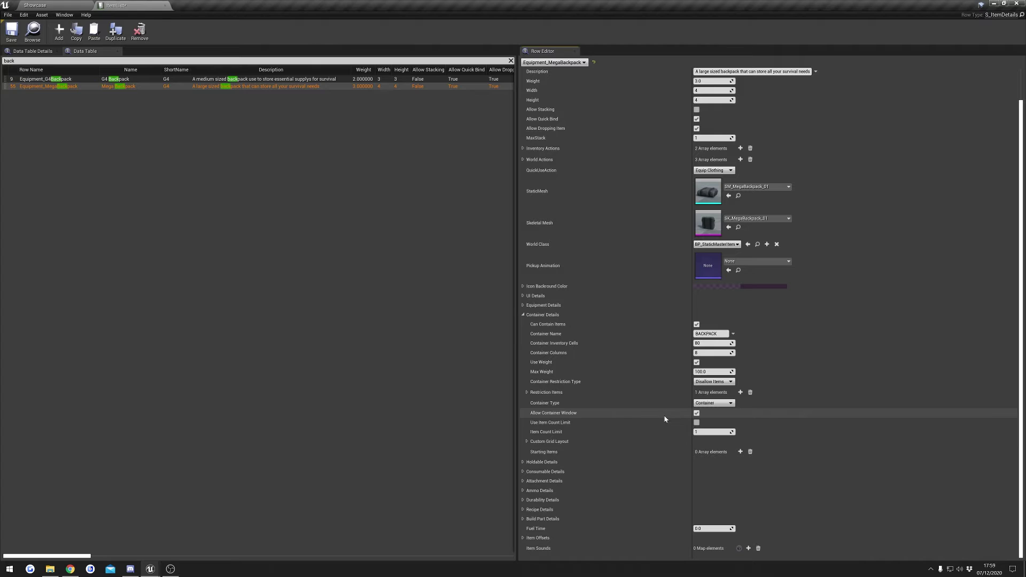
click(696, 413)
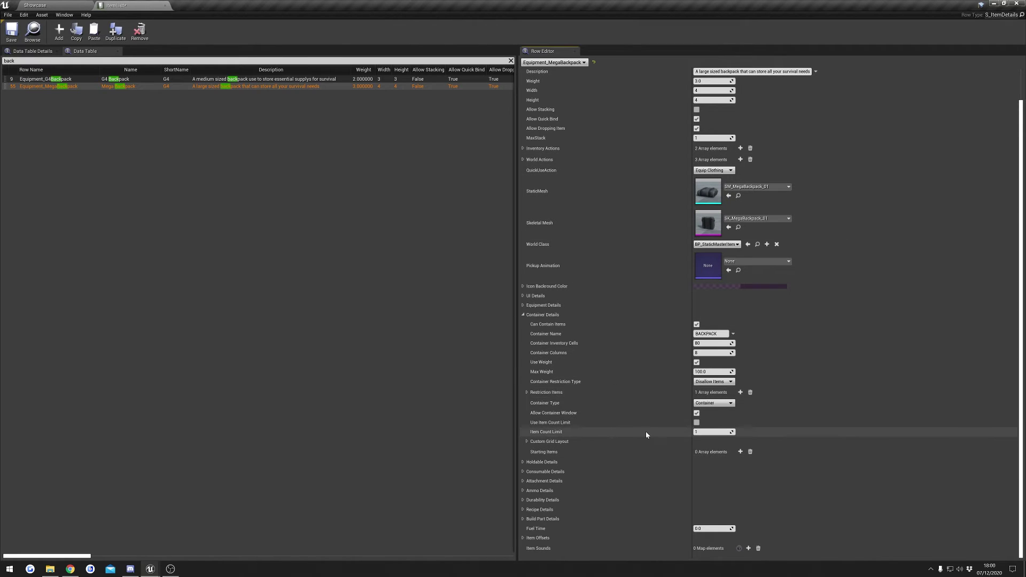
Step: Enable Use Item Count Limit, set the Item Count Limit to 30 and disable the limit again
click(697, 423)
click(697, 432)
click(697, 423)
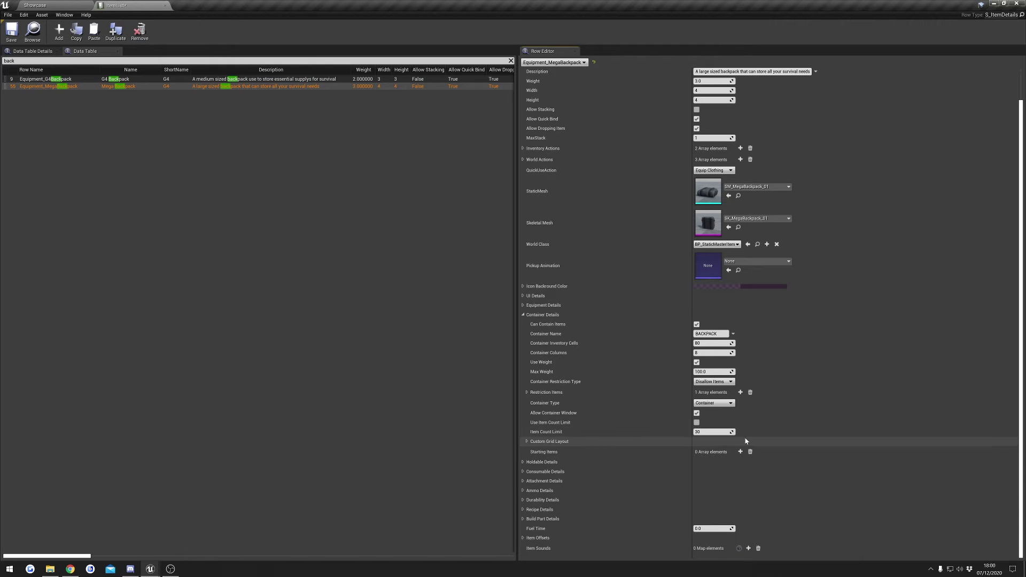
Step: Expand the Custom Grid Layout settings, dismiss the mail notification and review the assigned data table and row
click(627, 447)
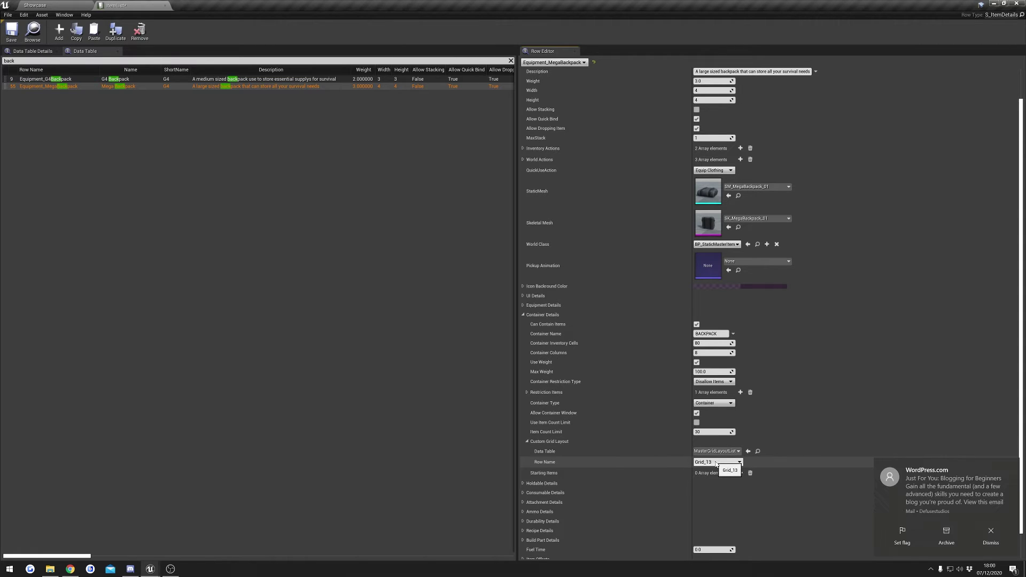
click(991, 535)
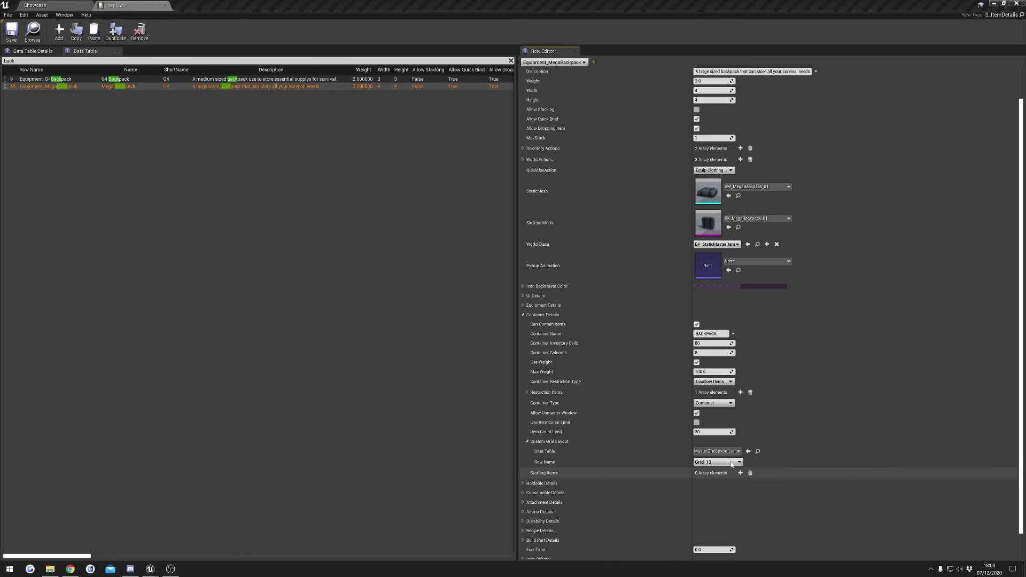
click(611, 430)
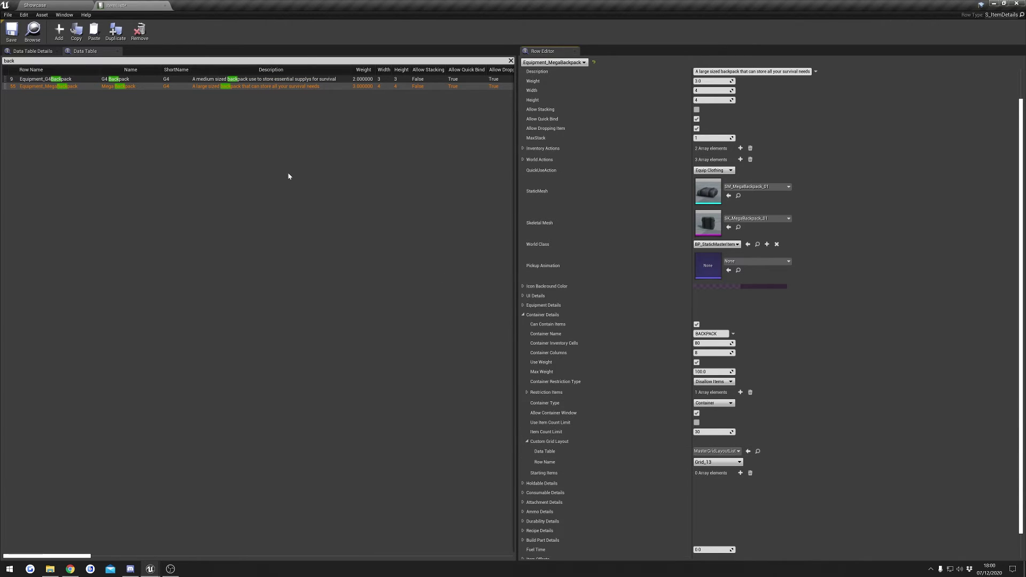
Step: Play the Showcase level, open the Mega Backpack to inspect its custom inventory grid, and end the play session
click(53, 5)
click(464, 33)
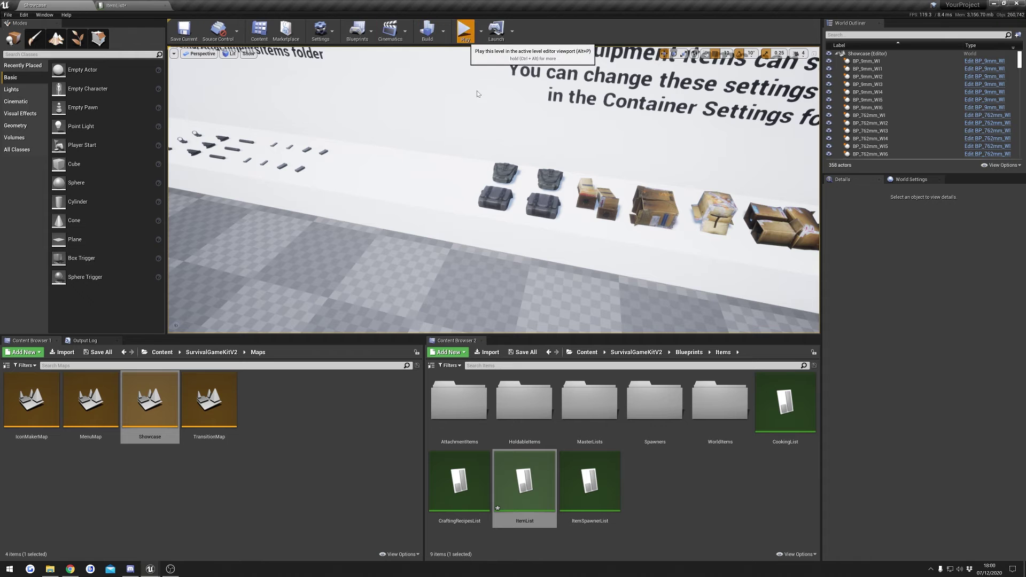
key(w)
scroll(494, 191, down, 1)
scroll(494, 190, down, 1)
key(f)
drag(454, 178, 626, 132)
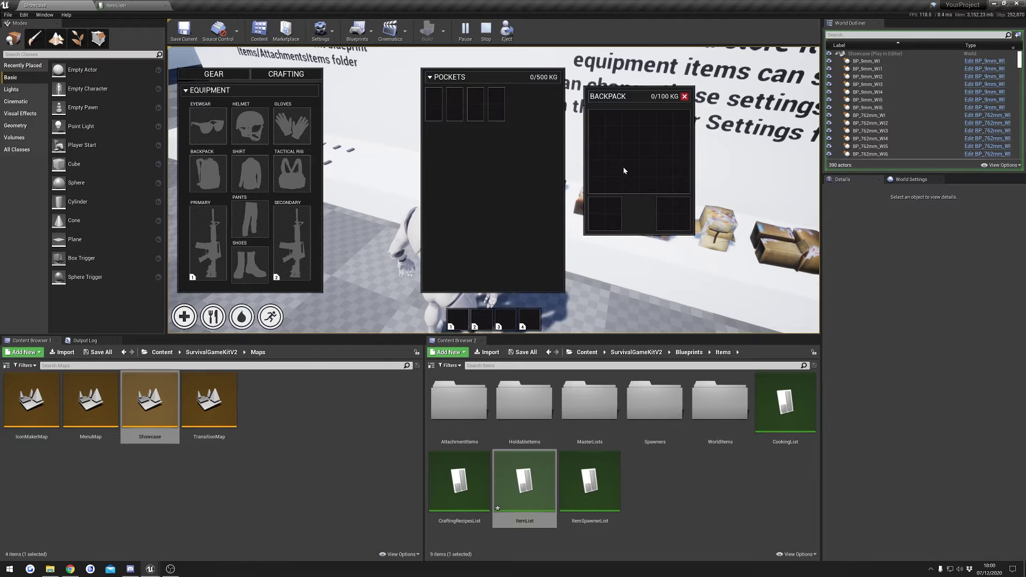
key(Tab)
key(Escape)
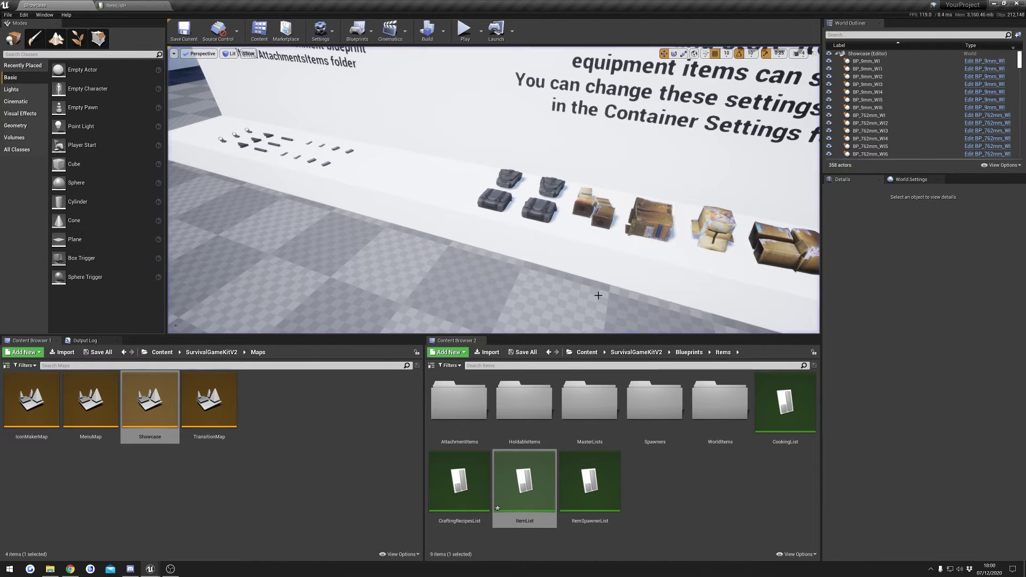
Step: Browse to Blueprints/Widgets/CustomInventoryLayouts and open the BP_InventoryGrid_02 widget to examine its cell layout
click(690, 352)
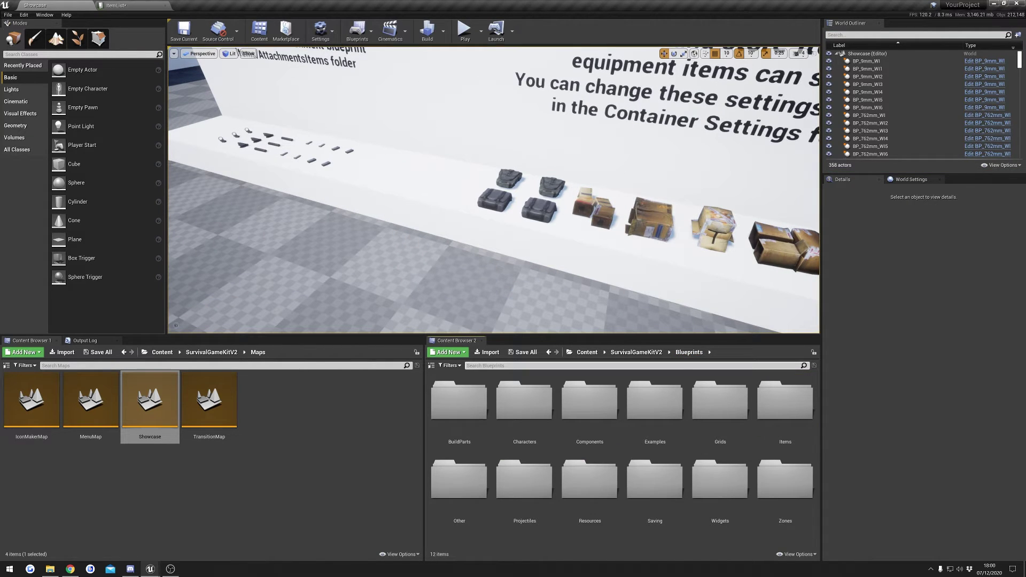
double_click(720, 480)
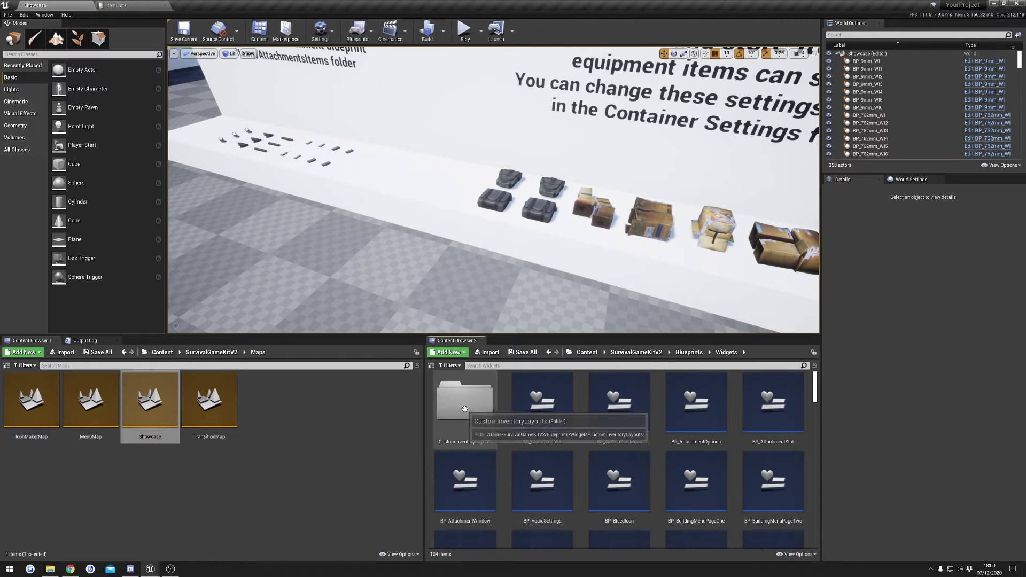
double_click(465, 406)
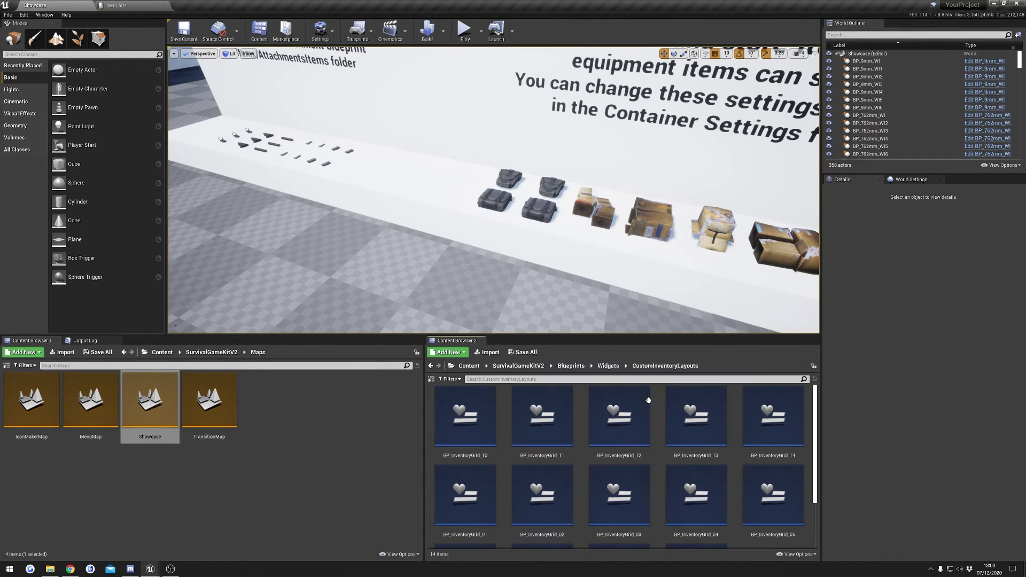
scroll(648, 401, down, 1)
drag(601, 336, 600, 288)
double_click(542, 425)
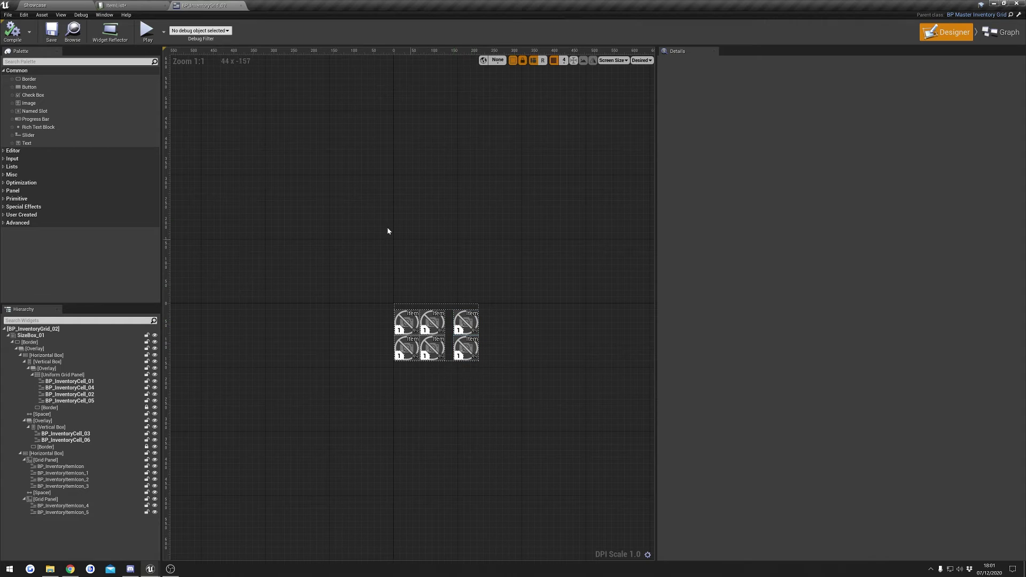
Step: Return to the Showcase level's content browser and open the BP_InventoryGrid_12 widget to examine its layout
click(59, 6)
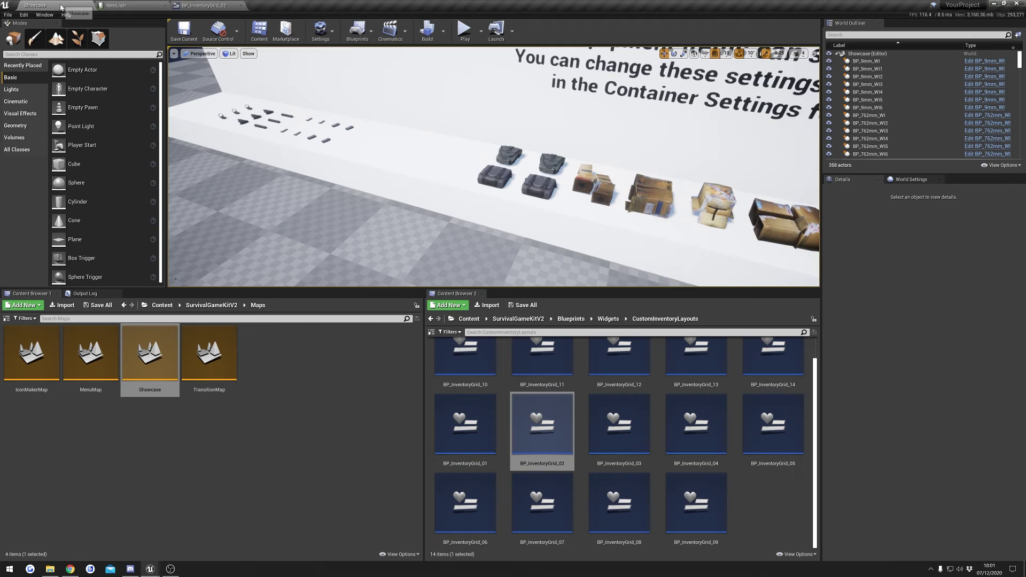
scroll(758, 483, up, 1)
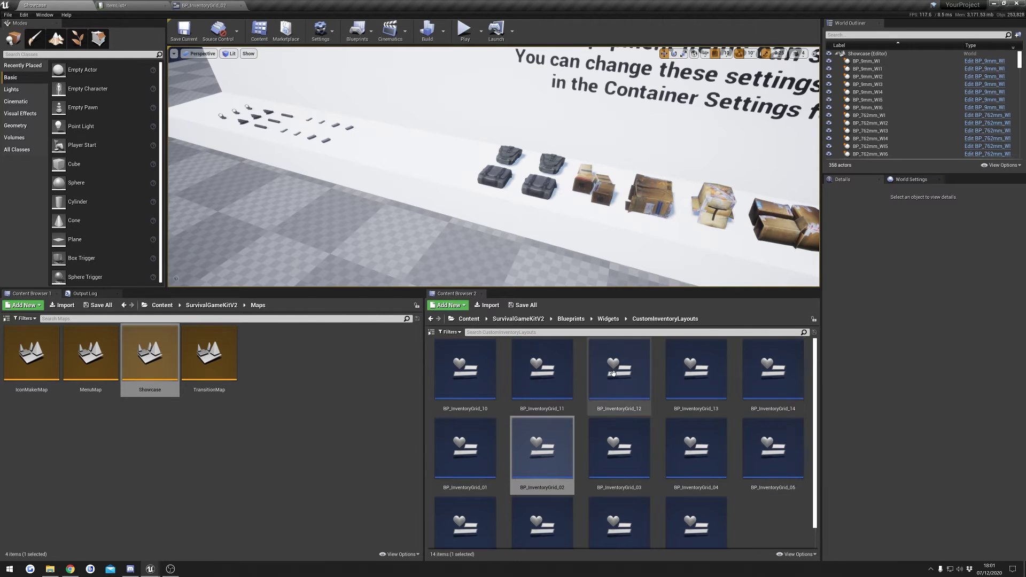
double_click(637, 372)
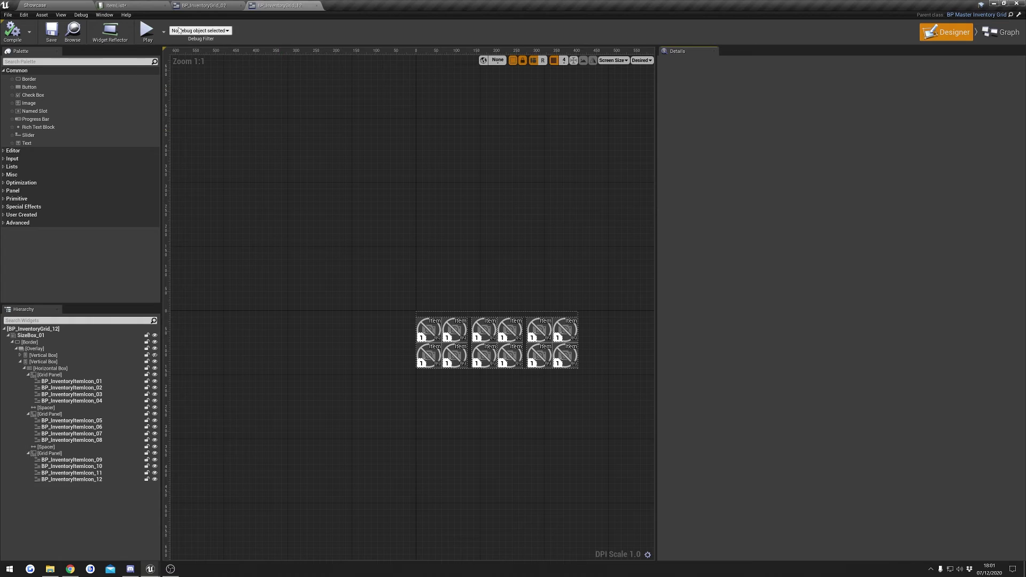
Step: Set the Mega Backpack's Custom Grid Layout row to Grid_04 in the ItemList data table
click(134, 8)
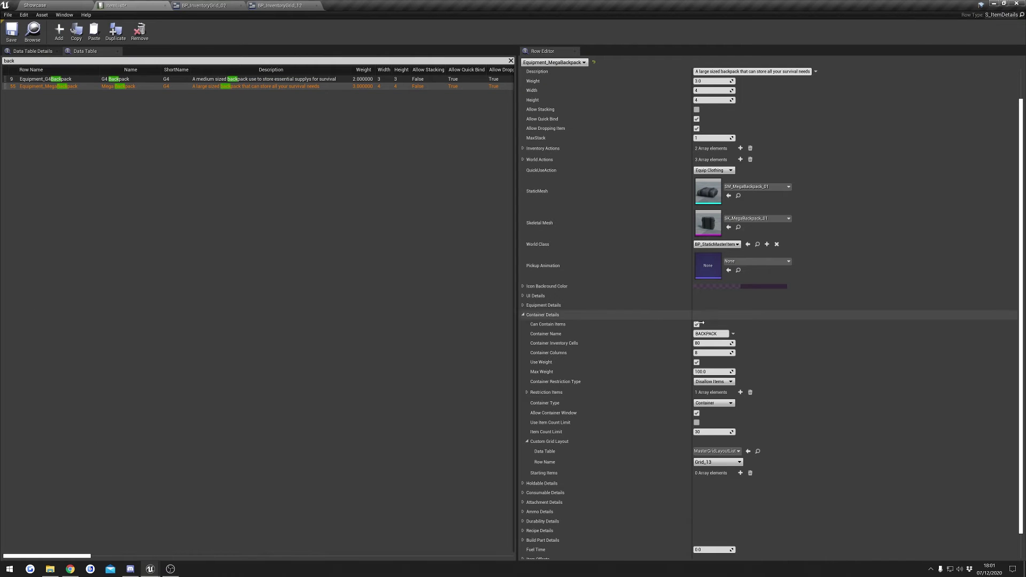
click(731, 463)
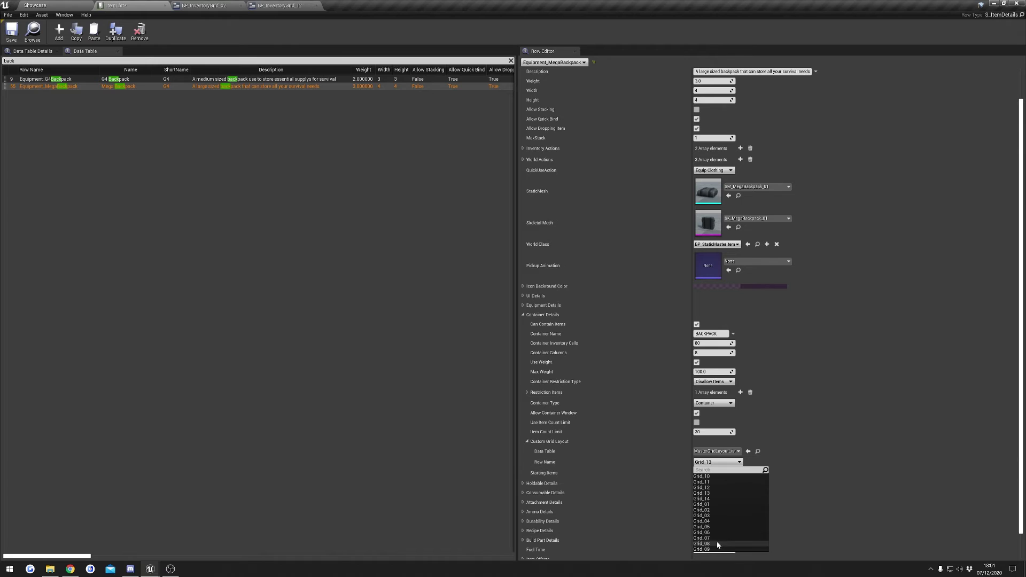
click(722, 463)
click(726, 464)
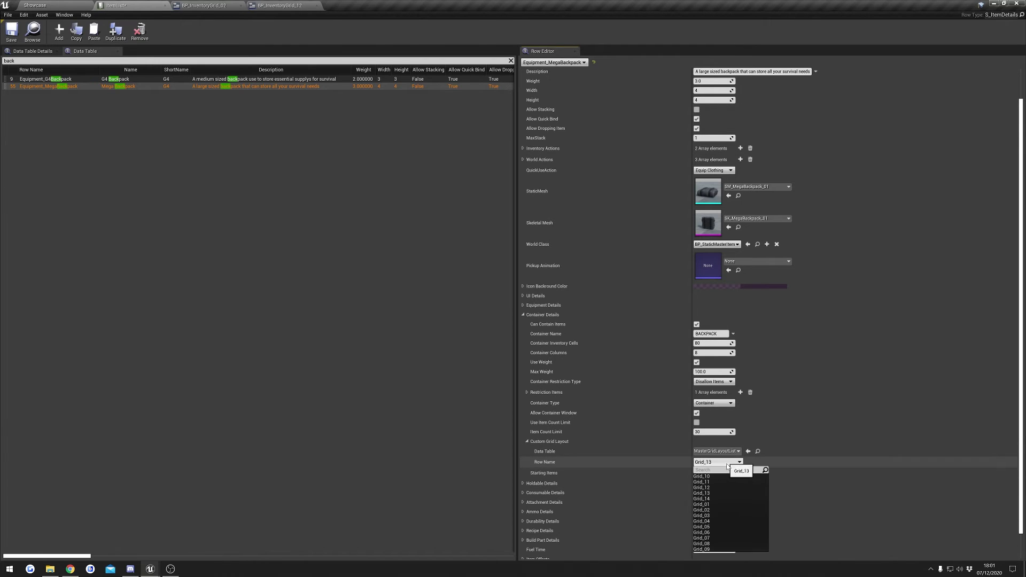
click(722, 521)
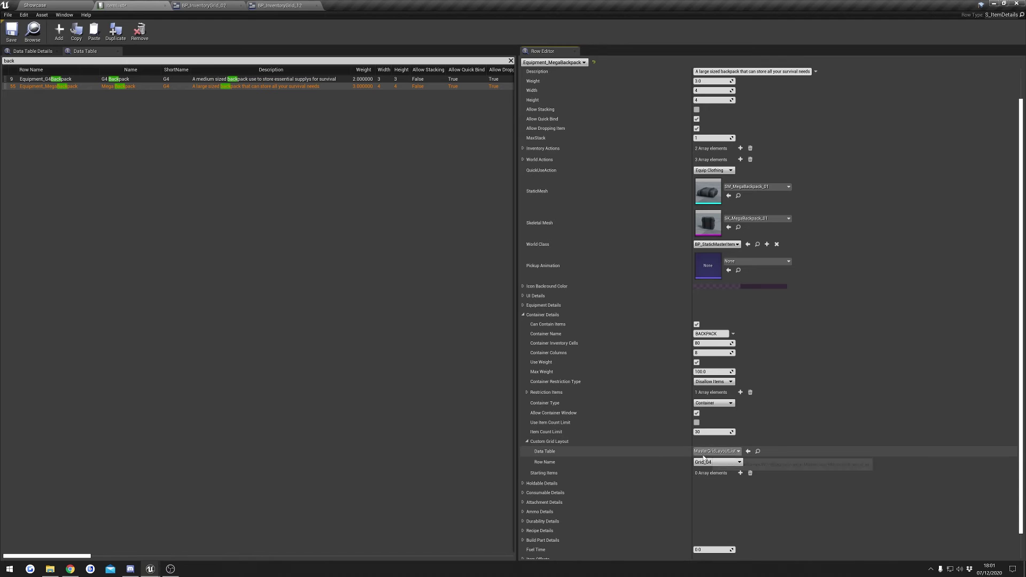
Step: Play the Showcase level, open the Mega Backpack to check its inventory grid, and close the backpack window
click(34, 5)
click(464, 32)
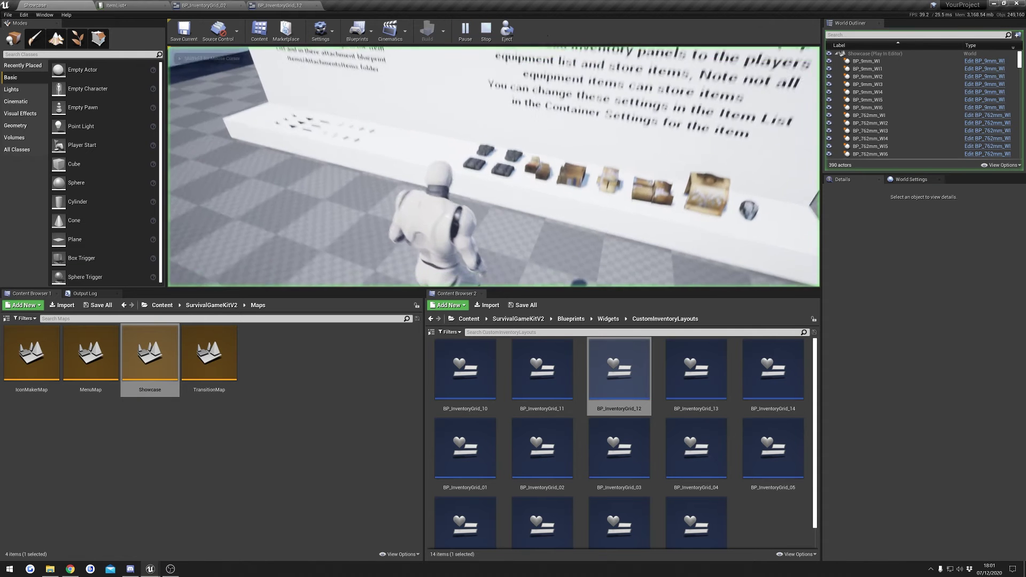
scroll(494, 167, down, 2)
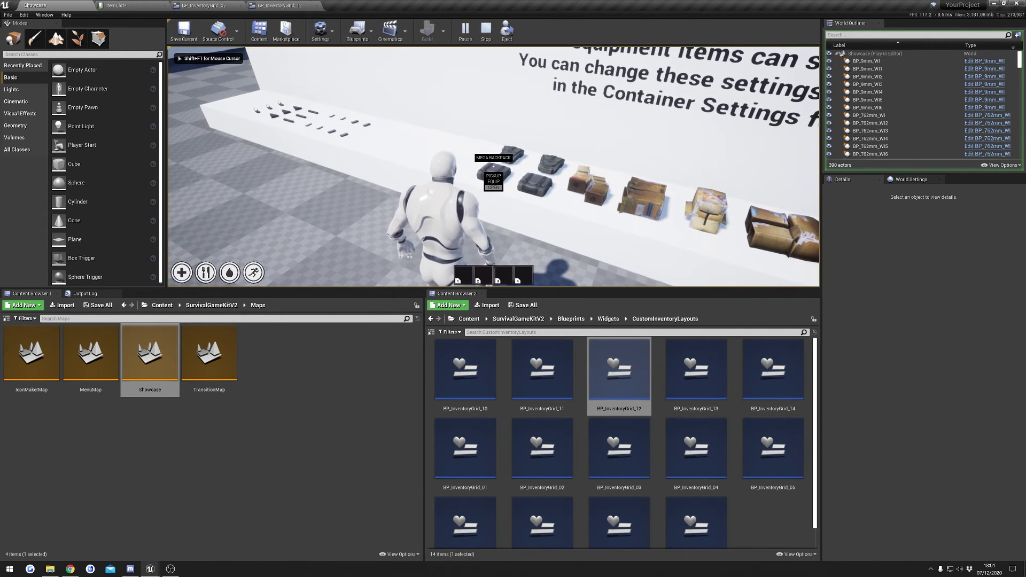
key(f)
drag(478, 163, 609, 107)
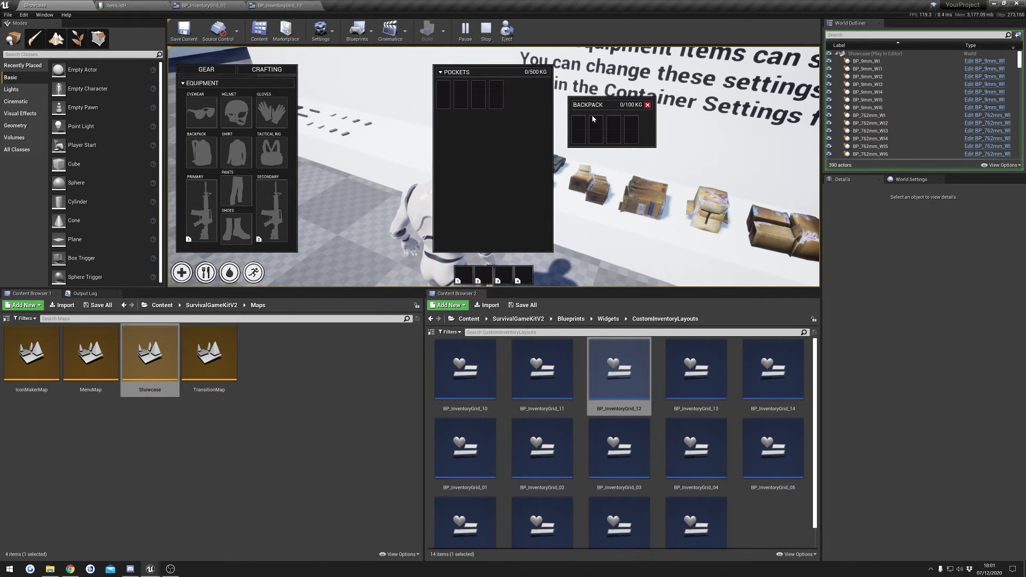
click(647, 105)
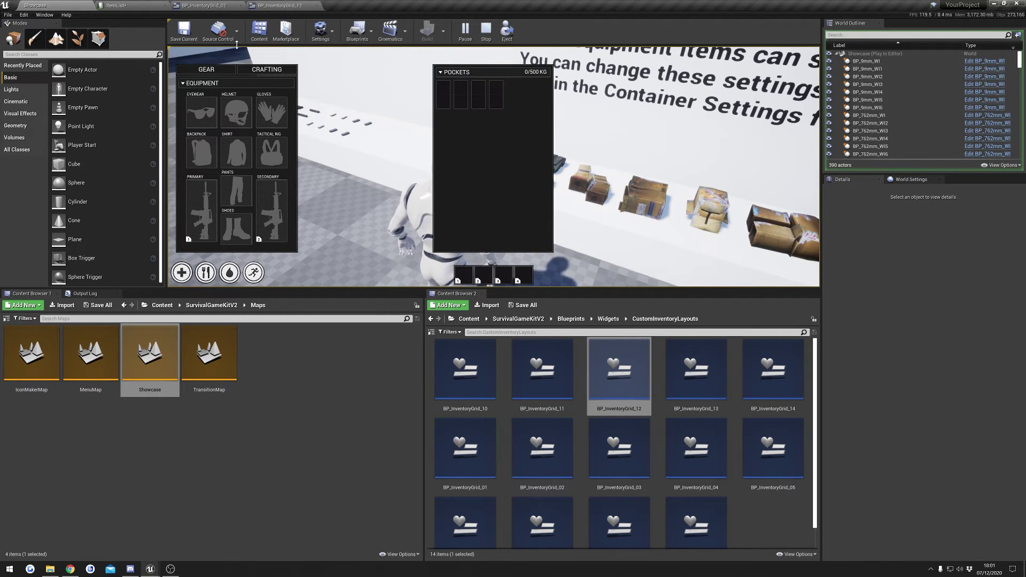
Step: Clear the data table reference from the Mega Backpack's Custom Grid Layout in the ItemList data table
click(145, 6)
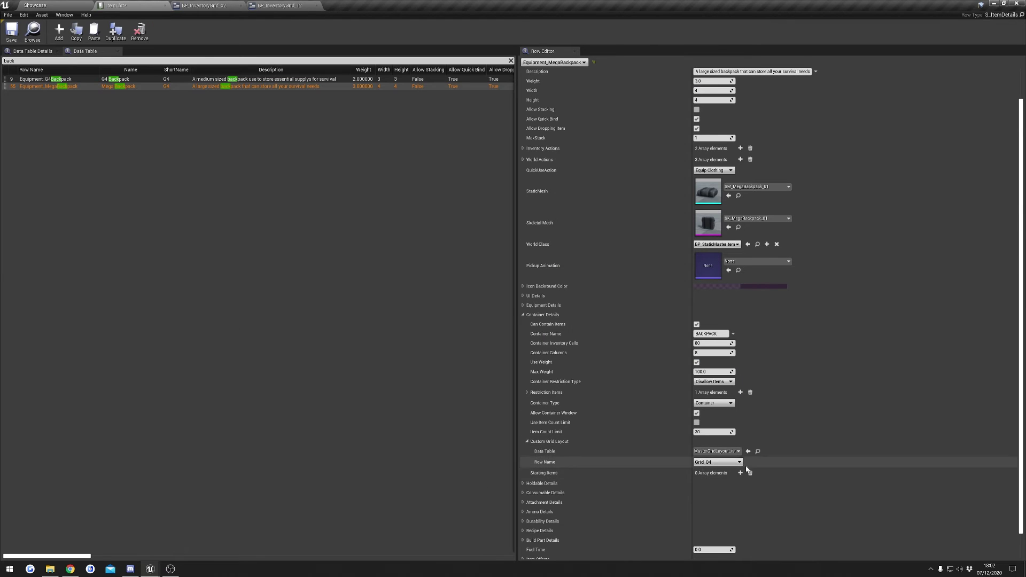
double_click(575, 443)
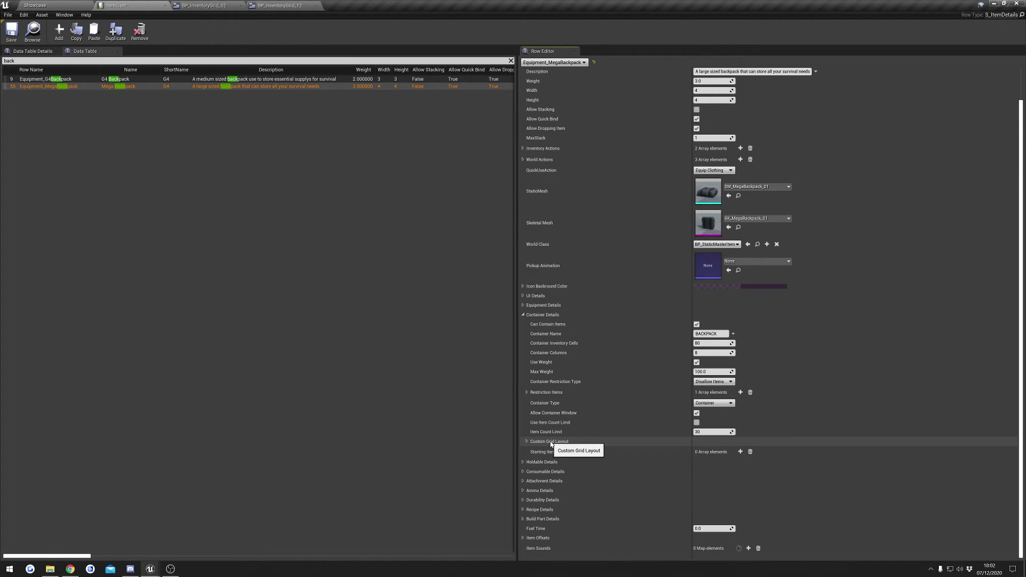
double_click(551, 442)
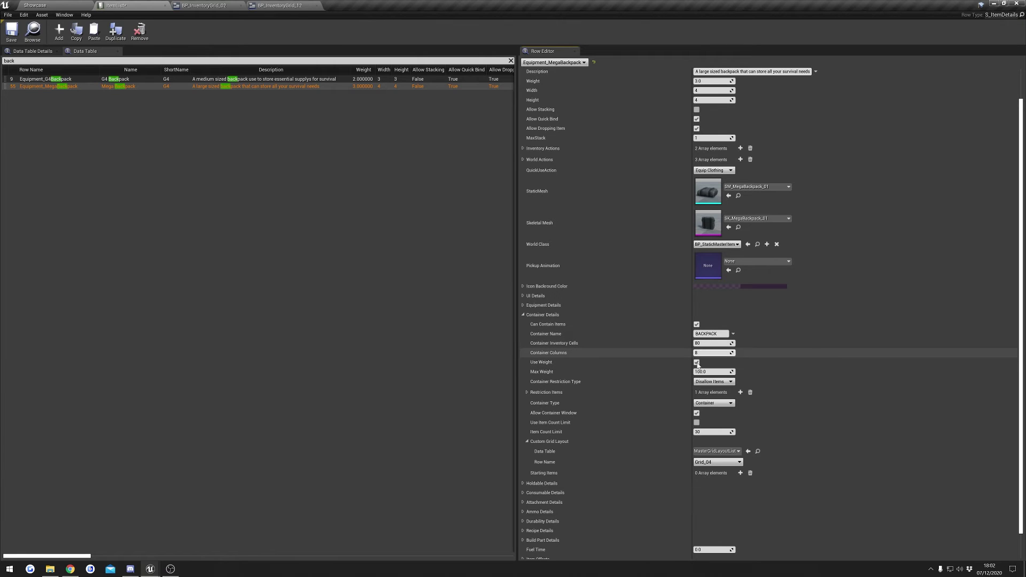
click(731, 453)
click(731, 452)
click(731, 452)
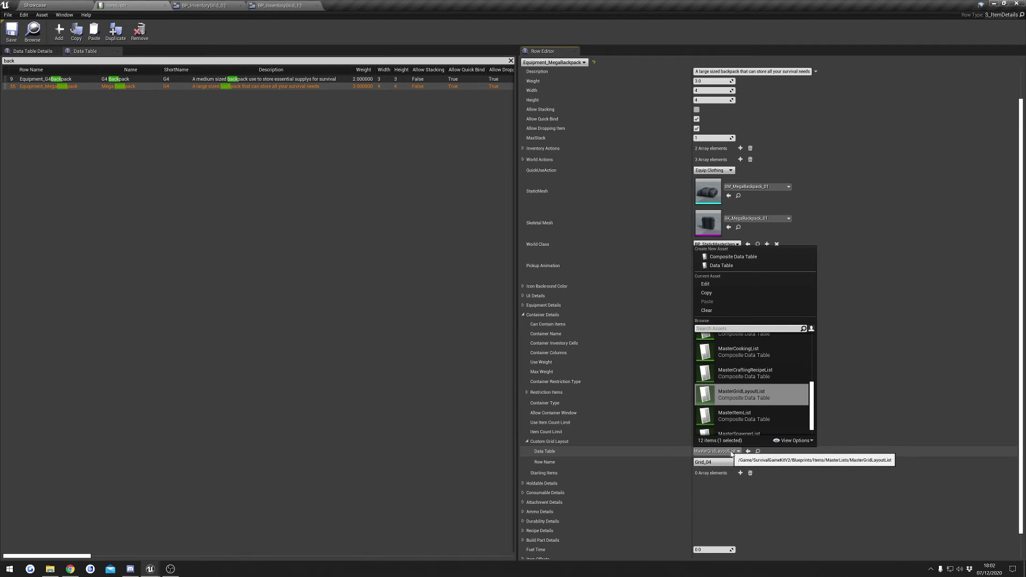
click(721, 312)
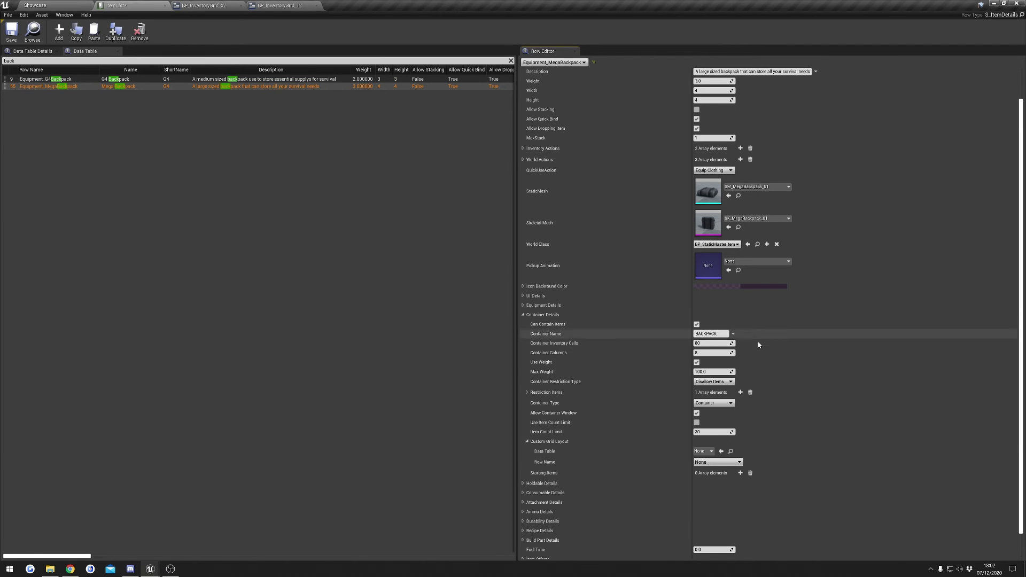
double_click(558, 442)
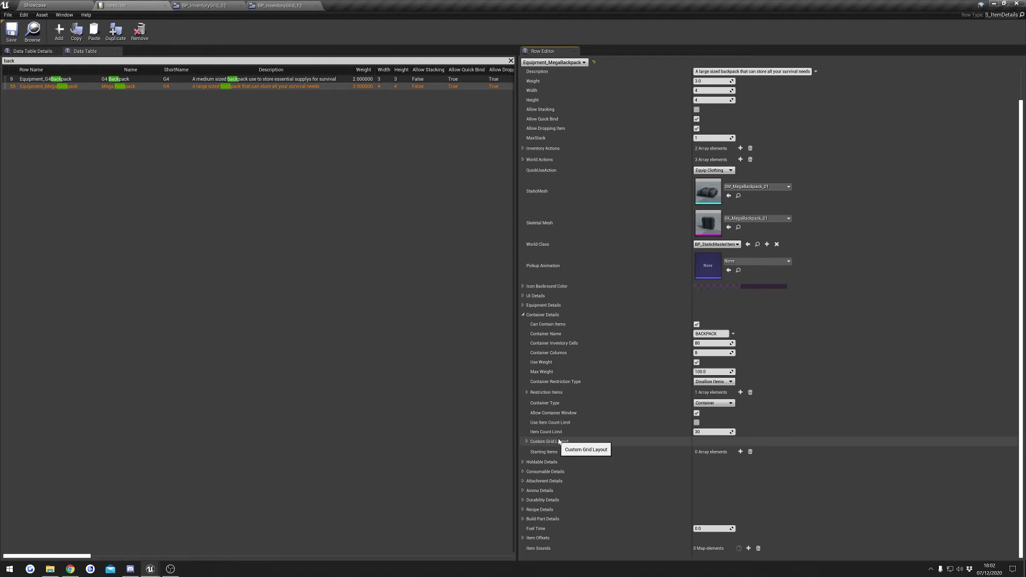
click(695, 353)
key(BackSpace)
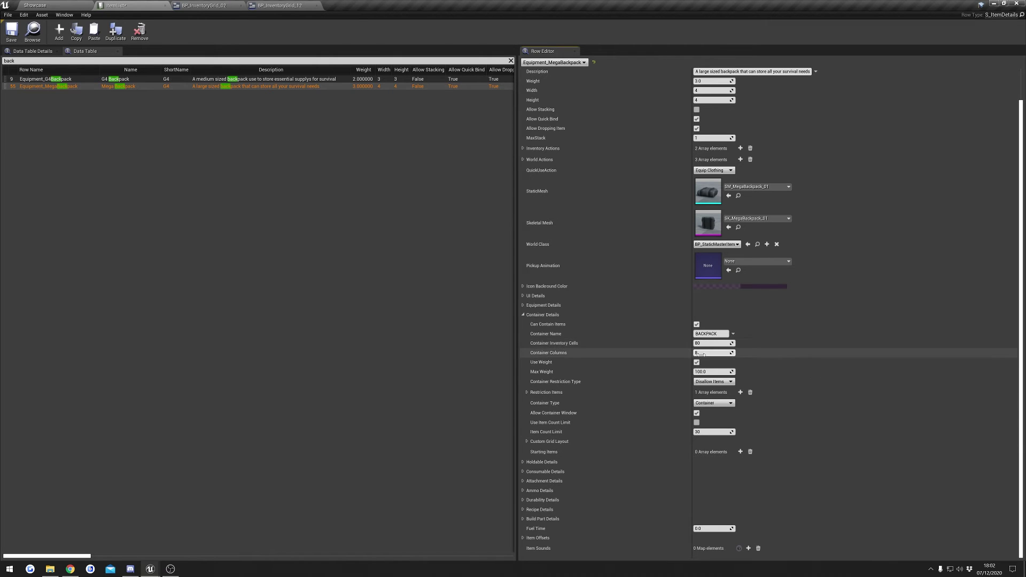
Step: Restart play in the Showcase level, open the Mega Backpack to examine its default grid, and close the inventory
click(46, 6)
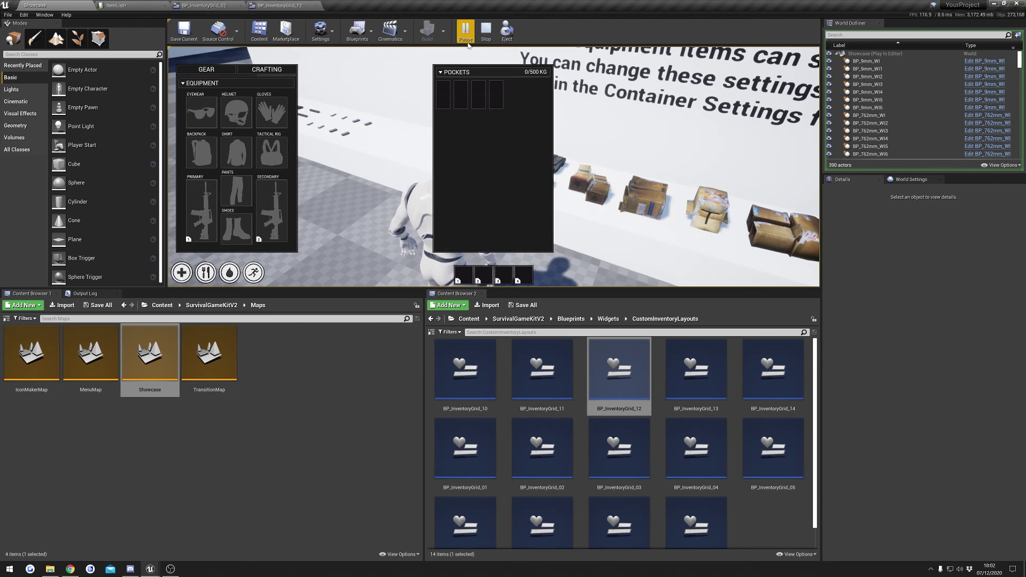
click(486, 32)
click(466, 32)
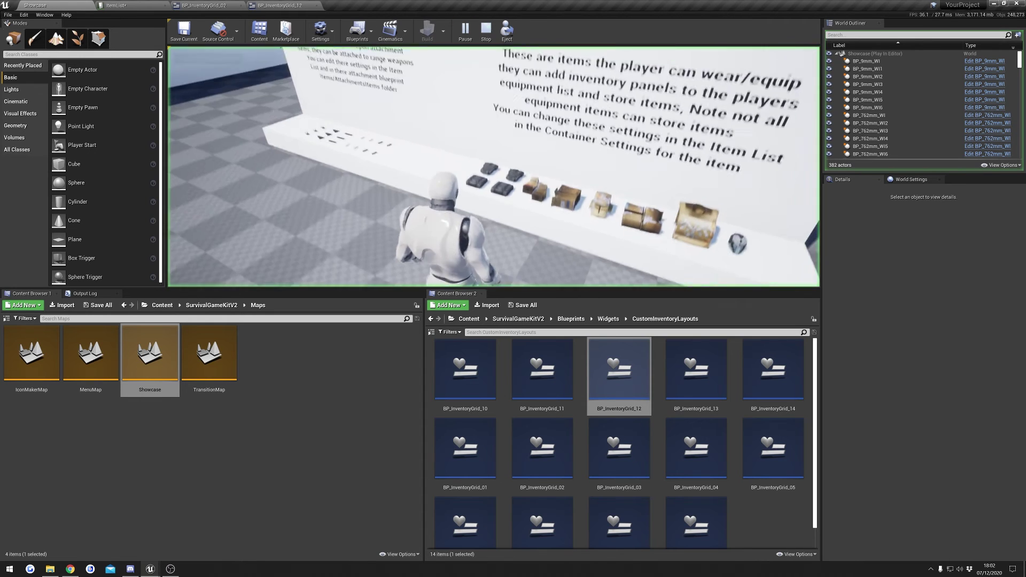
key(Tab)
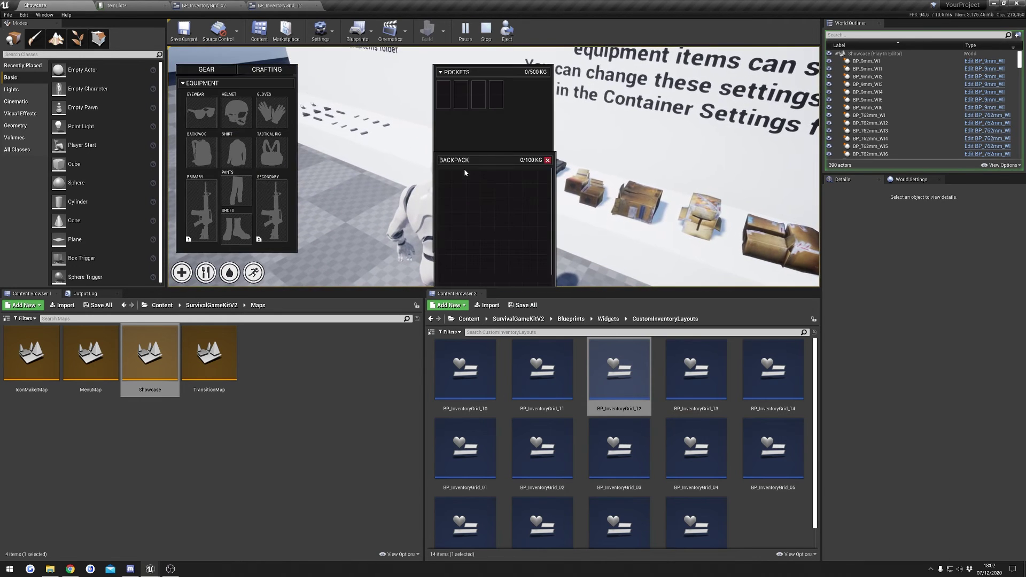
drag(487, 167, 639, 93)
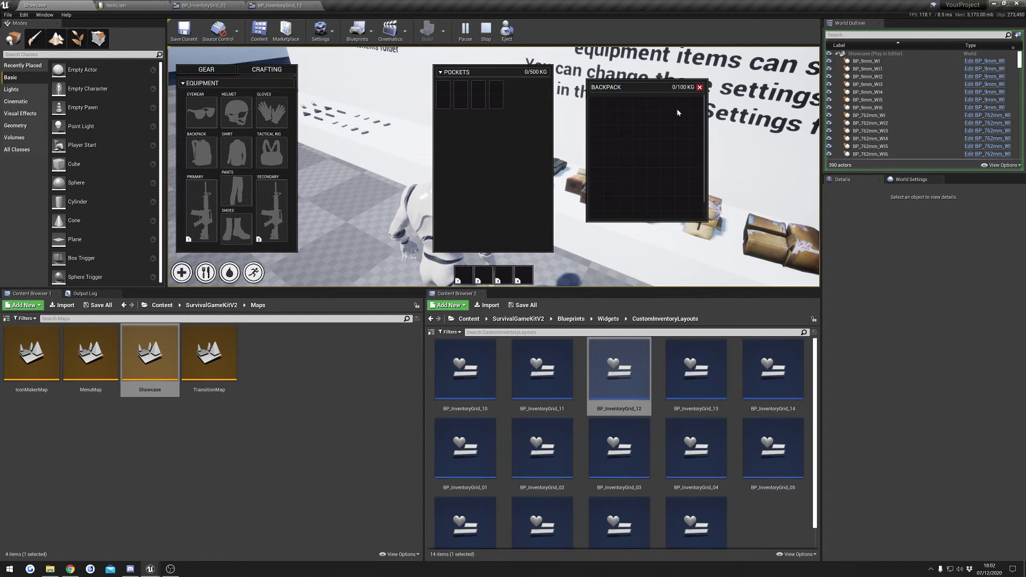
drag(658, 91, 647, 111)
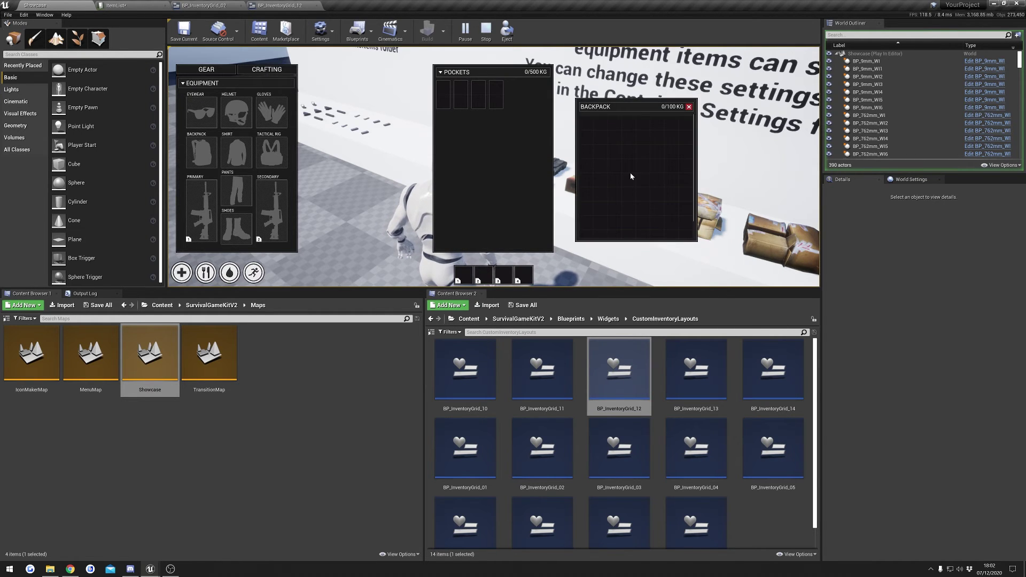
key(Tab)
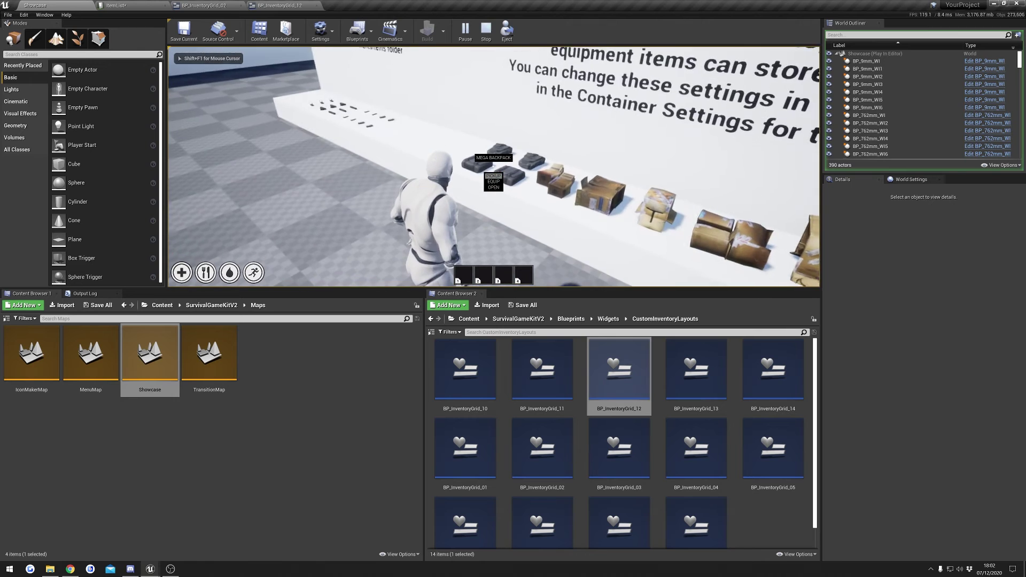
Step: Equip the Mega Backpack on the character and check its storage in the player inventory
scroll(494, 167, down, 1)
key(e)
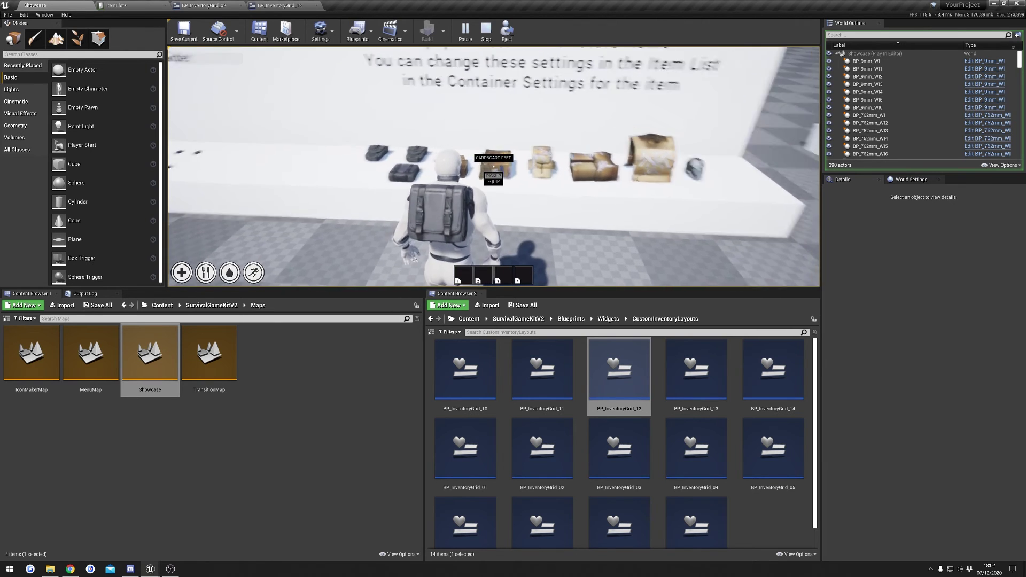
key(e)
key(e)
key(e)
key(Tab)
drag(506, 138, 523, 198)
key(Tab)
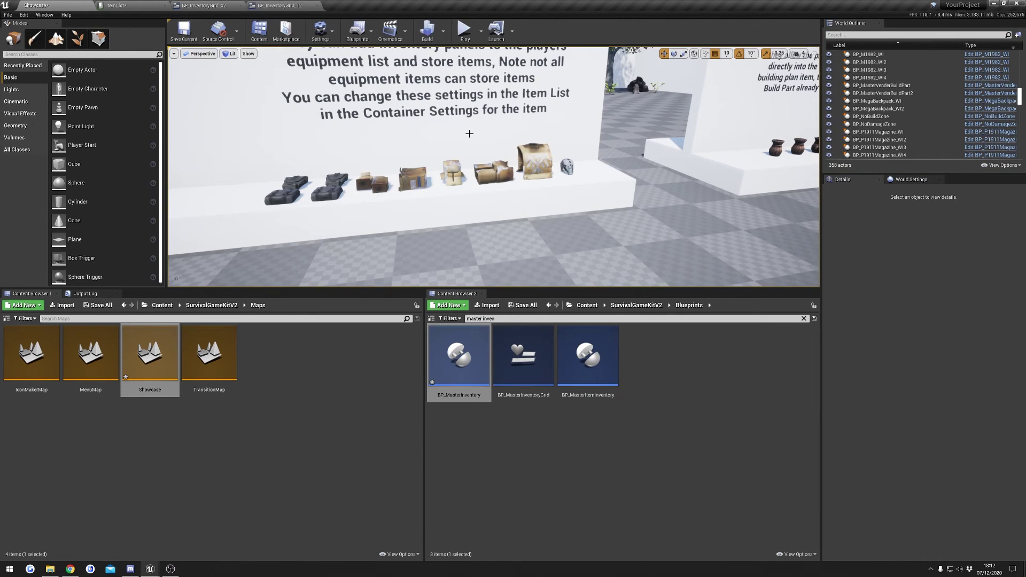
Step: Add a Starting Items entry to the Mega Backpack in the ItemList and set its item data table to MasterItemList
click(130, 8)
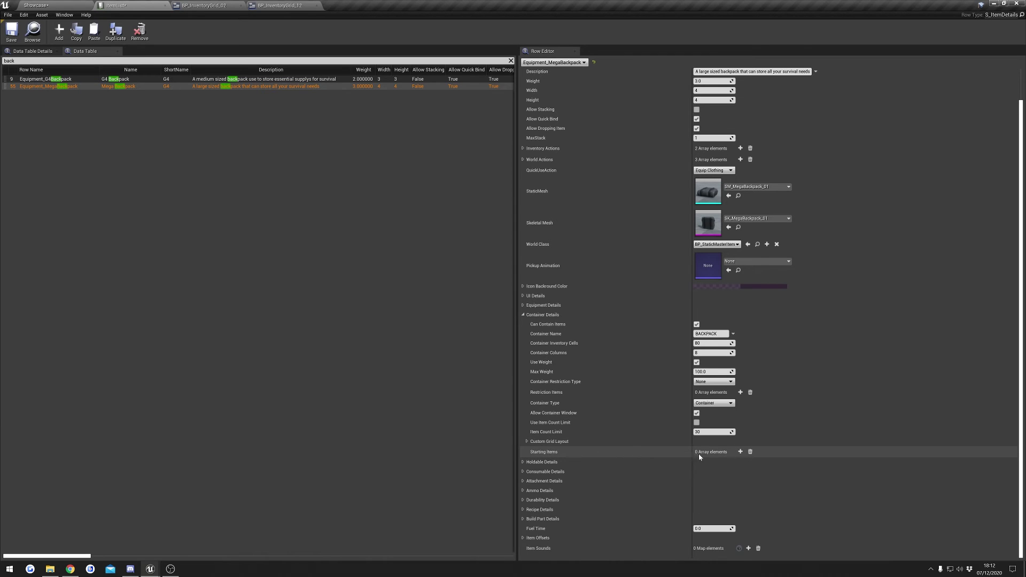
click(740, 452)
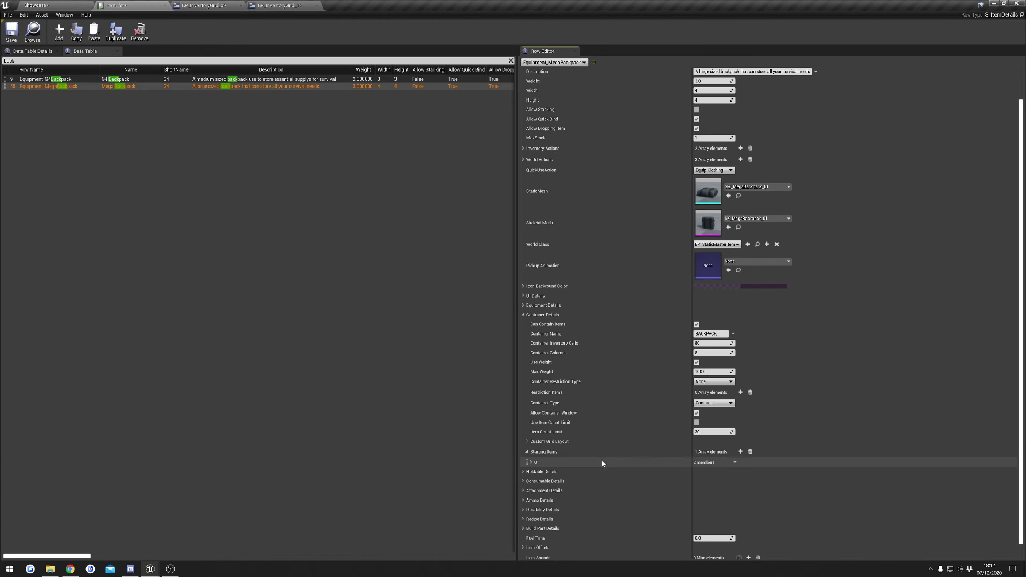
click(602, 463)
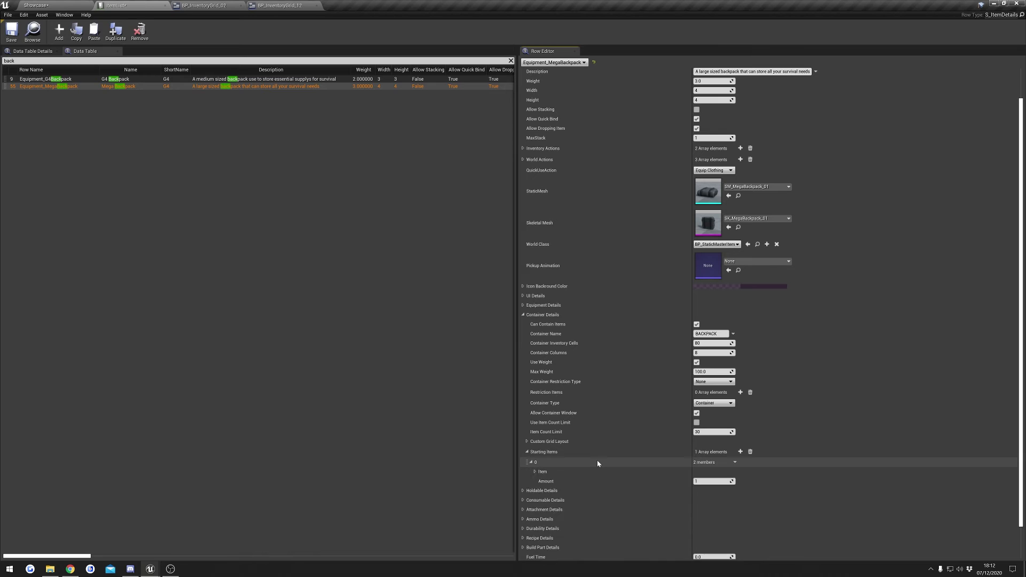
click(577, 472)
scroll(615, 477, down, 1)
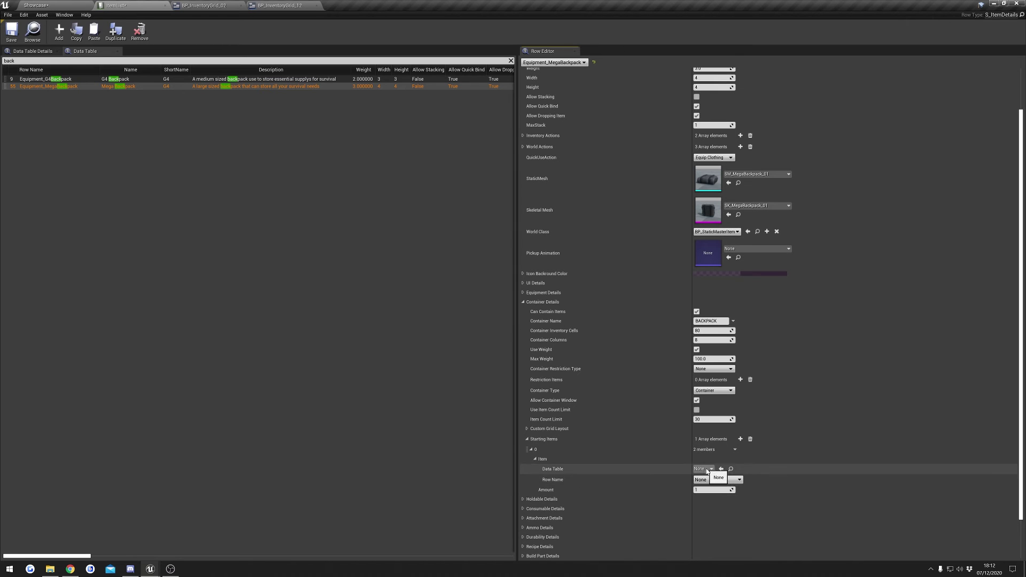
click(710, 469)
scroll(808, 417, down, 2)
scroll(785, 417, down, 1)
click(755, 421)
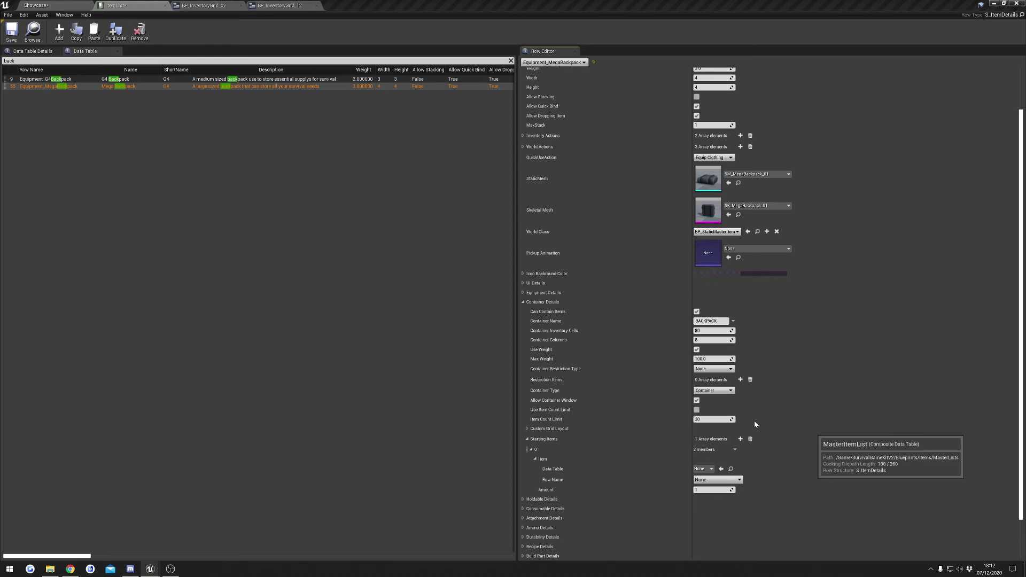
Step: Set the first starting item's row name to Consumable_Apple and remove the extra second Starting Items entry
click(725, 484)
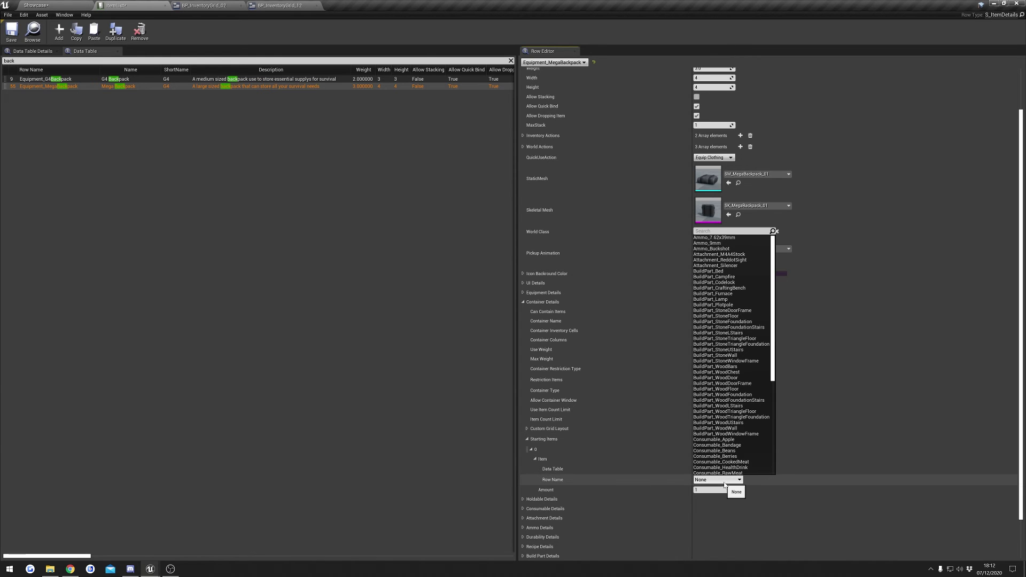
mouse_move(775, 286)
mouse_down()
mouse_move(775, 383)
mouse_move(768, 275)
mouse_up()
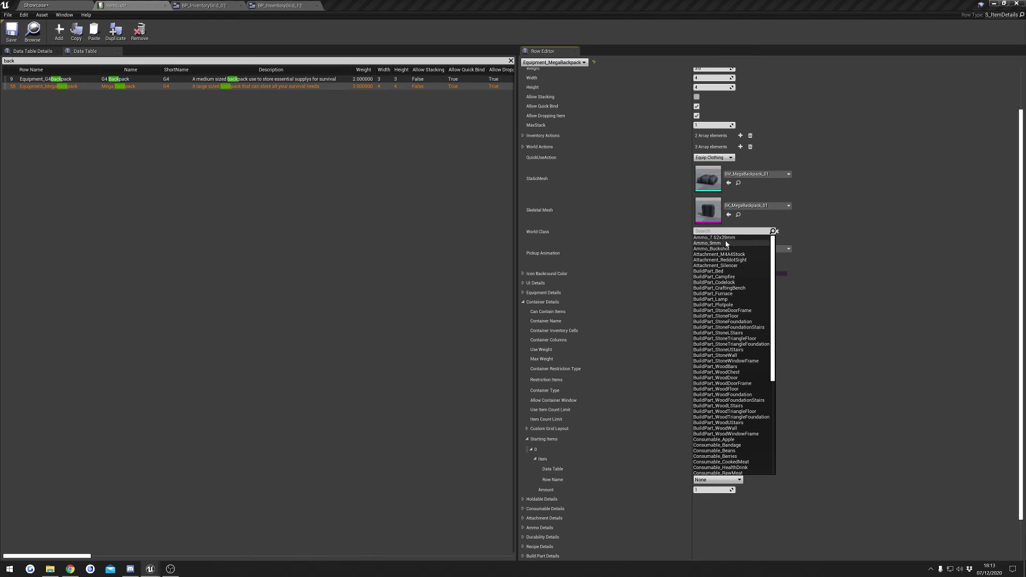
click(738, 439)
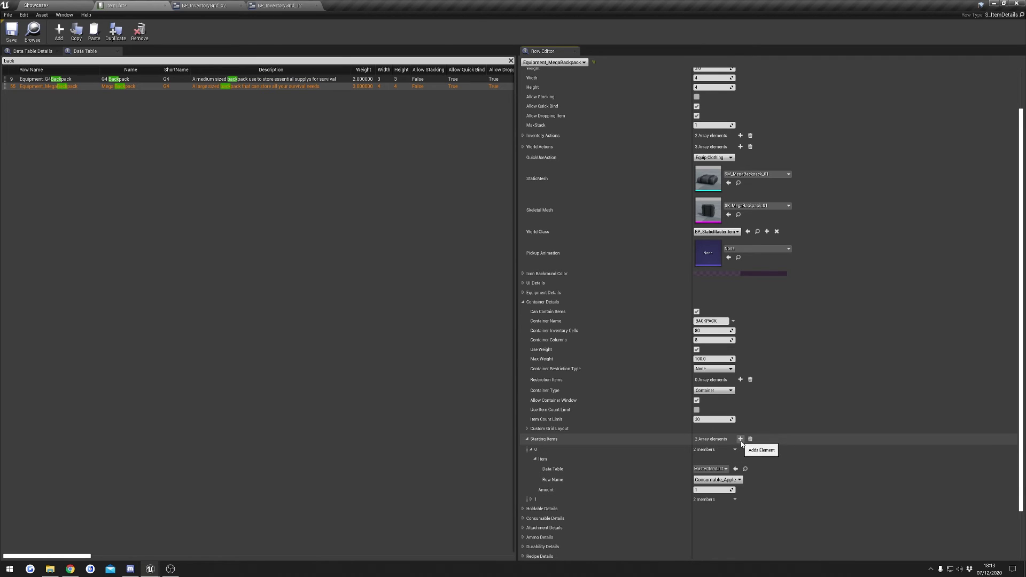
click(531, 499)
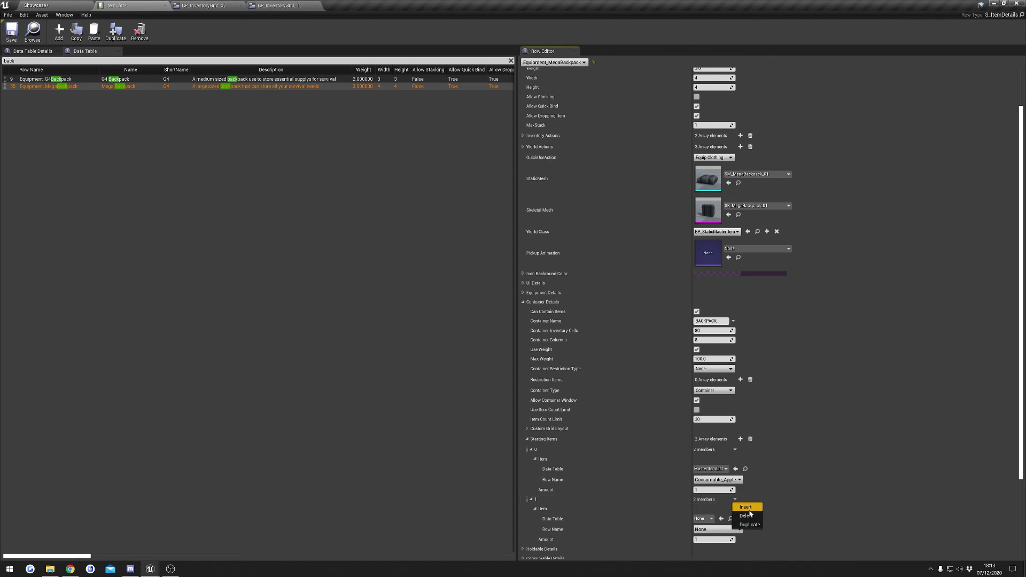
key(ctrl+z)
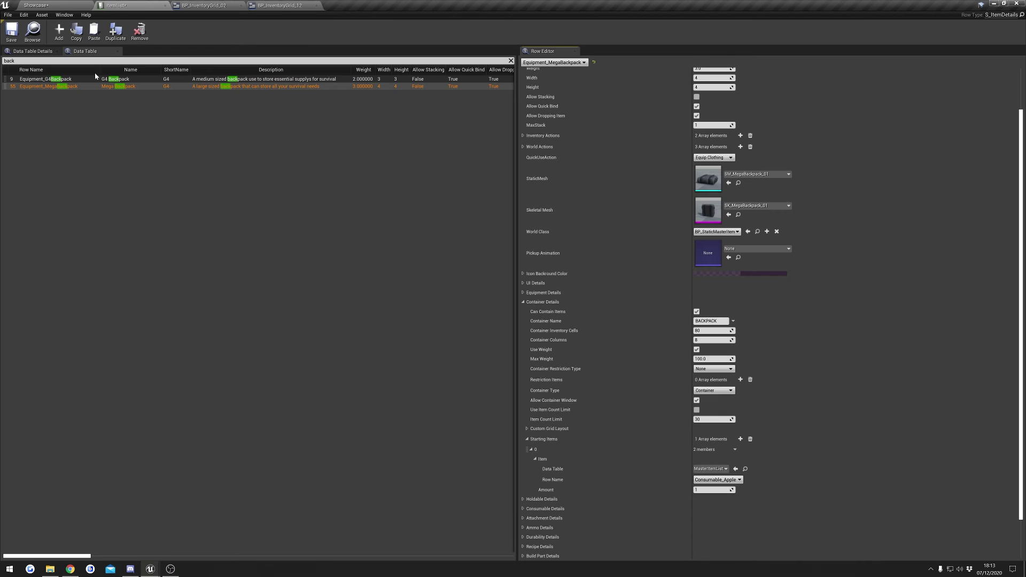
Step: Play the Showcase level, open the Mega Backpack to check for its starting item, and close the backpack window
click(62, 4)
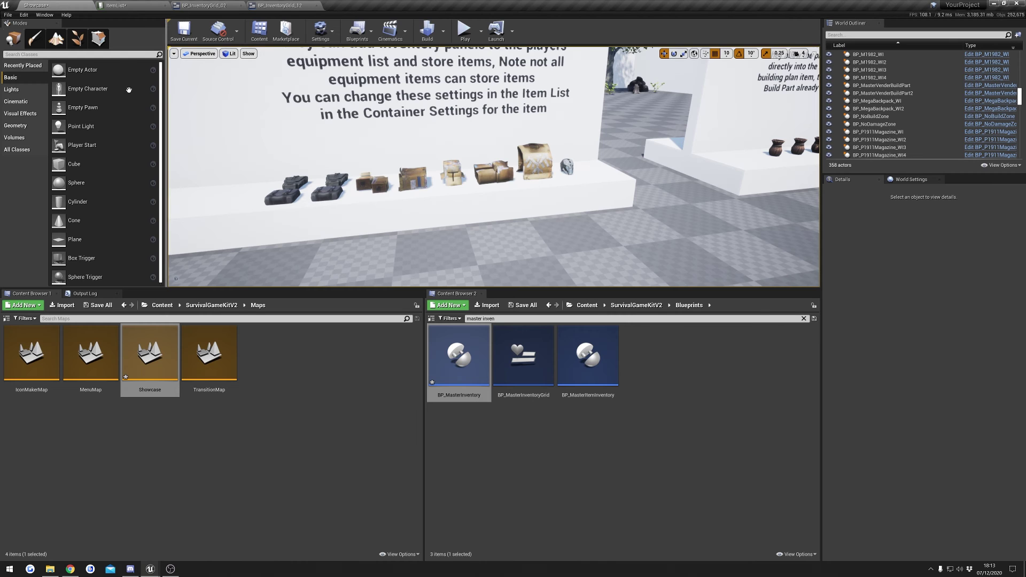
click(464, 30)
key(w)
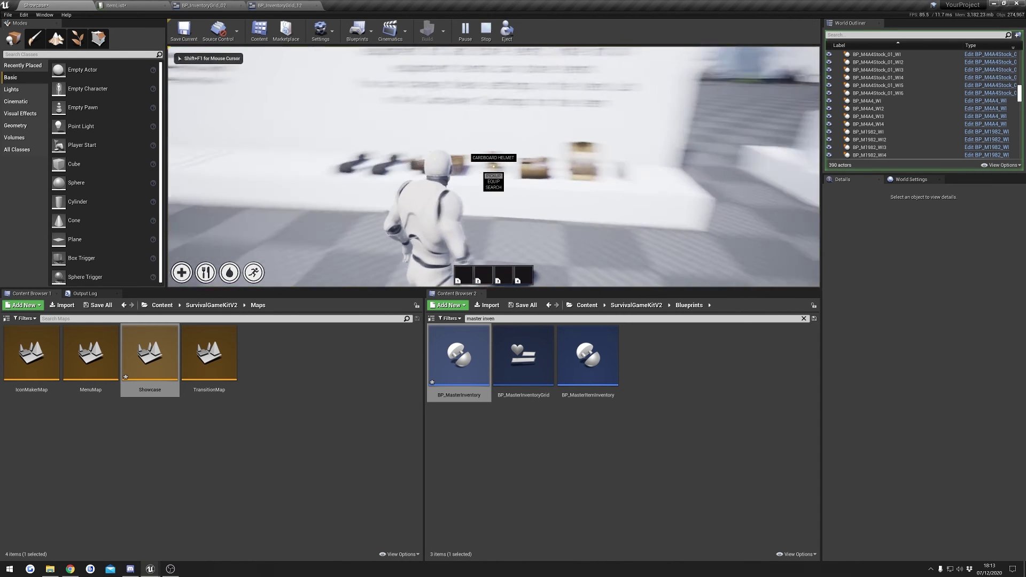
scroll(493, 167, down, 2)
key(f)
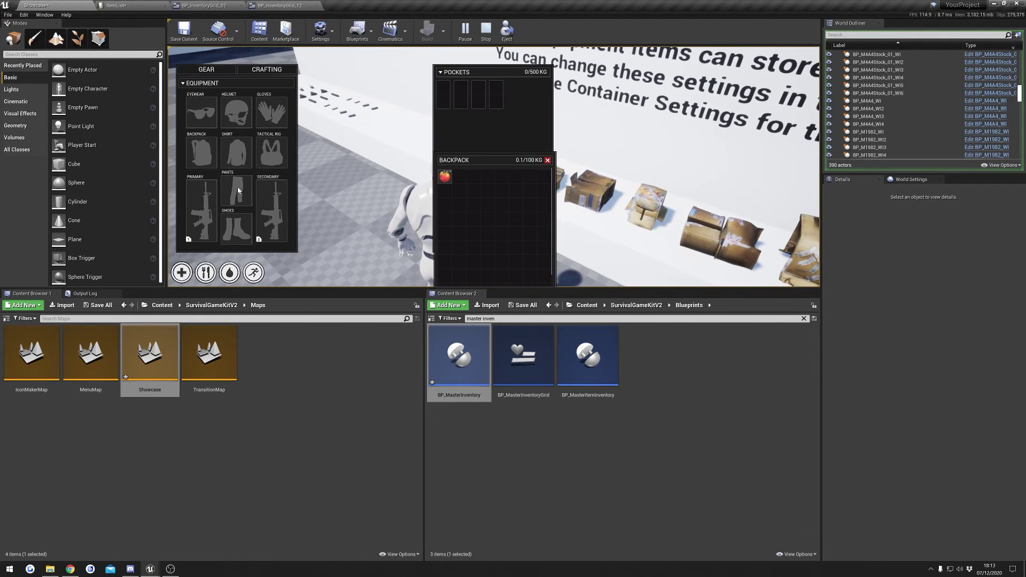
drag(474, 161, 603, 129)
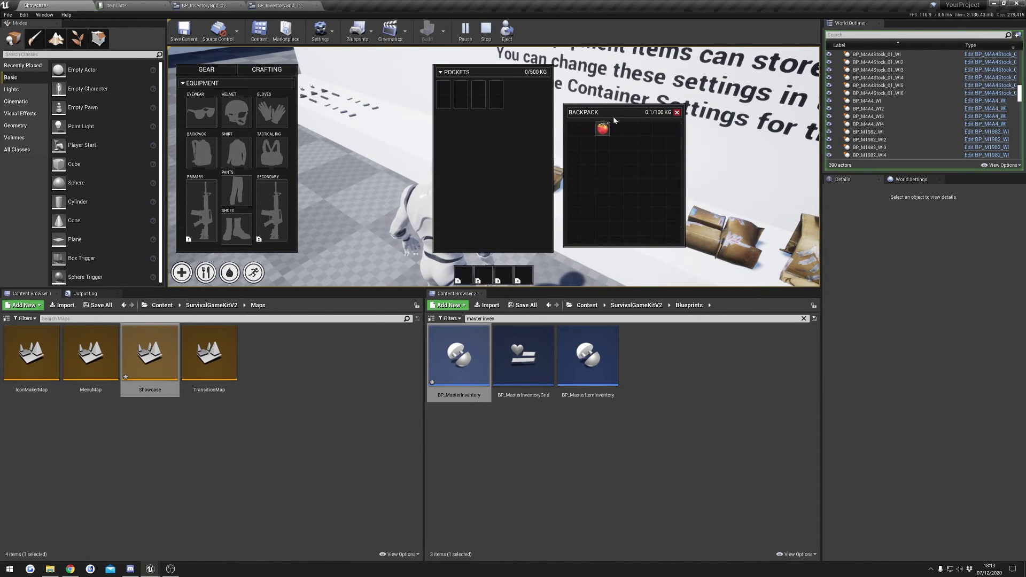
key(e)
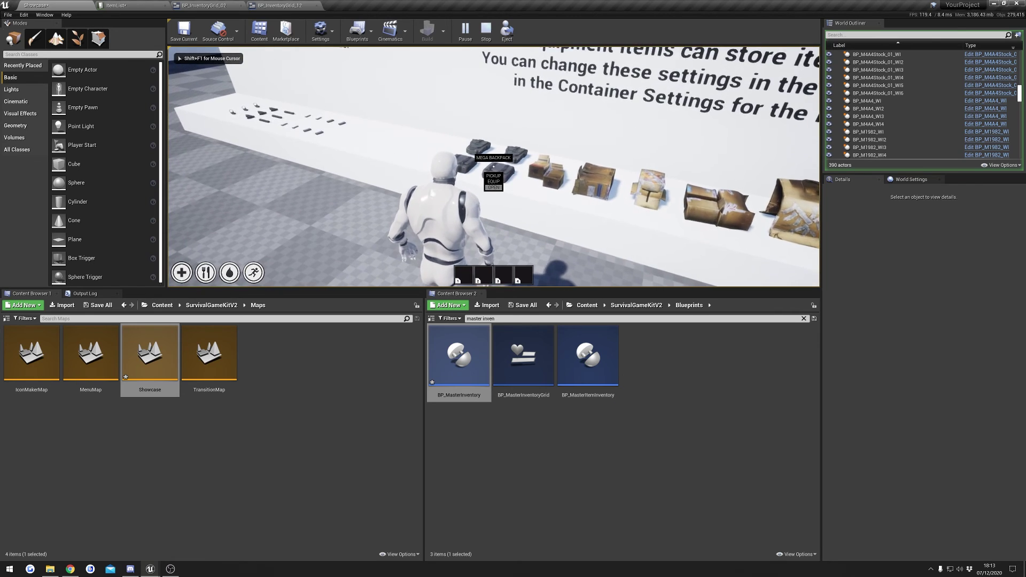
Step: Equip the Mega Backpack from the display table, then briefly open and close the player inventory
key(d)
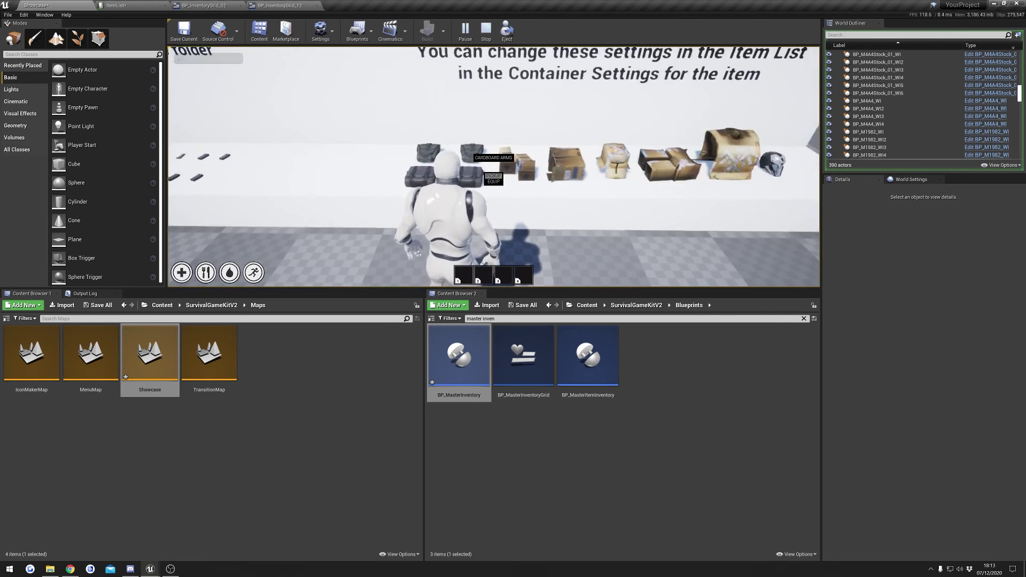
key(a)
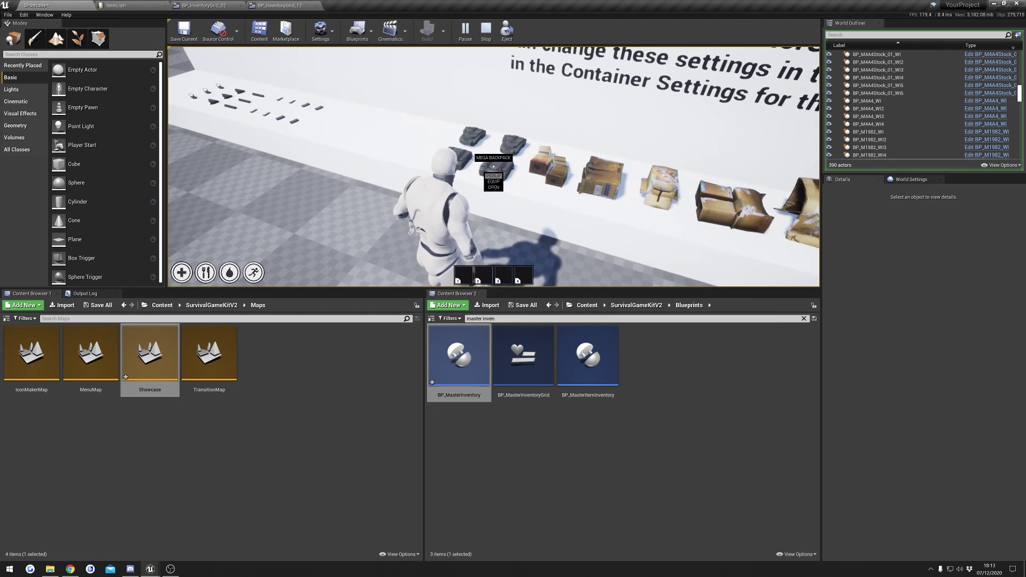
key(f)
key(Tab)
key(Tab)
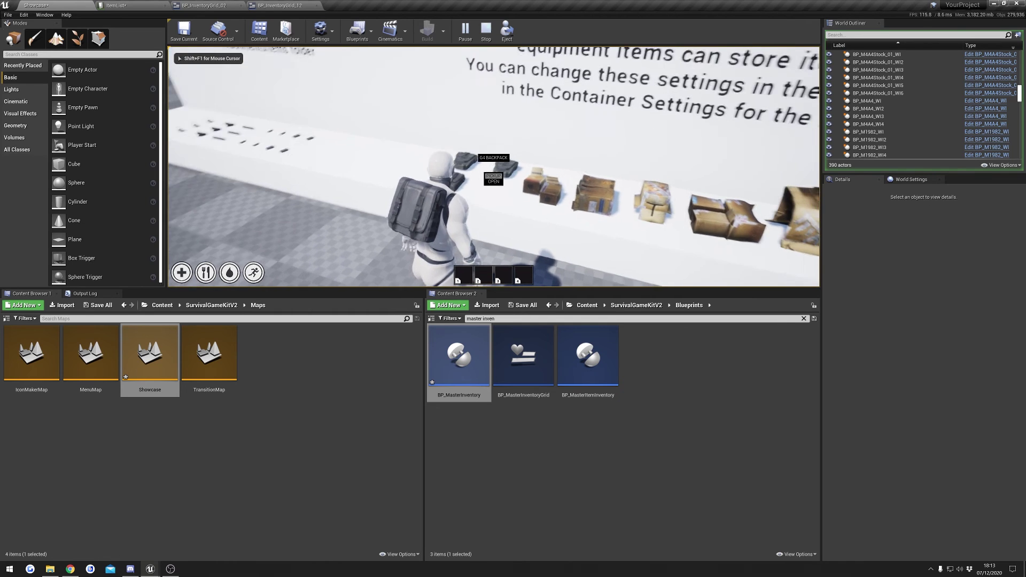
Step: Pick up the G4 Backpack and move it lower in the equipped Mega Backpack's inventory grid
key(f)
key(e)
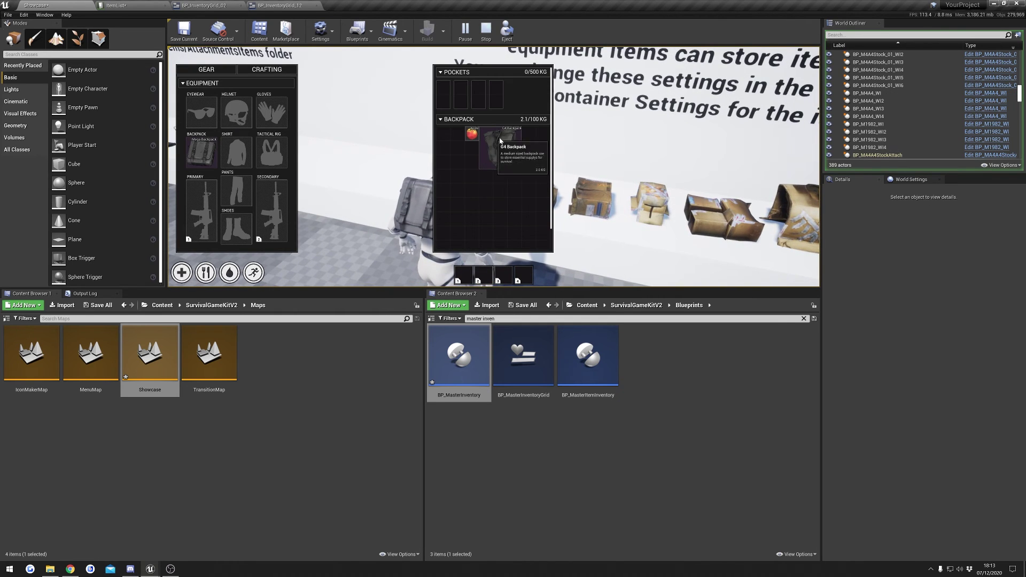
drag(492, 153, 473, 177)
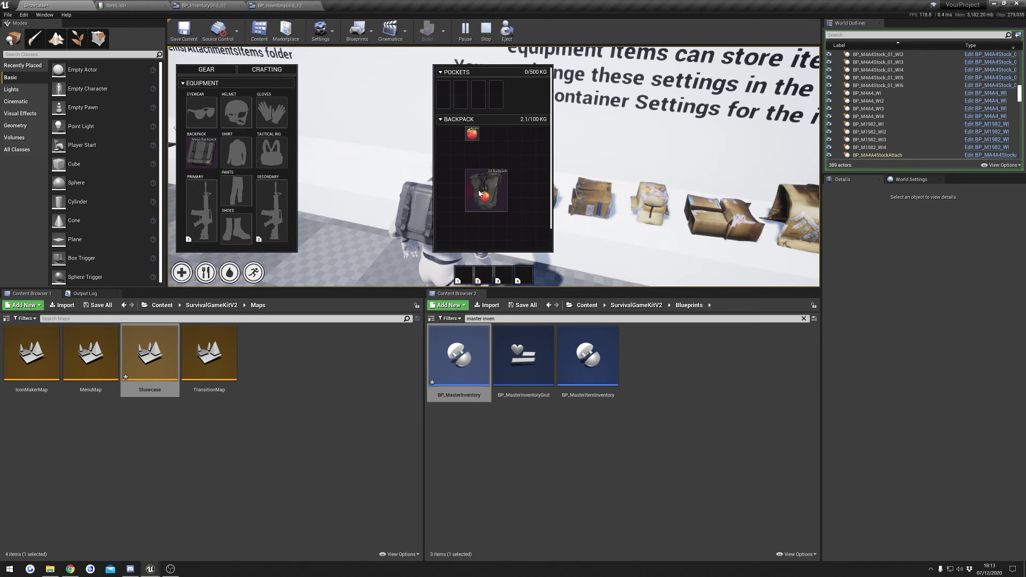
Step: Store the apple in the G4 Backpack, open that backpack to check its contents, and close the inventory
drag(483, 189, 633, 127)
right_click(467, 154)
click(473, 171)
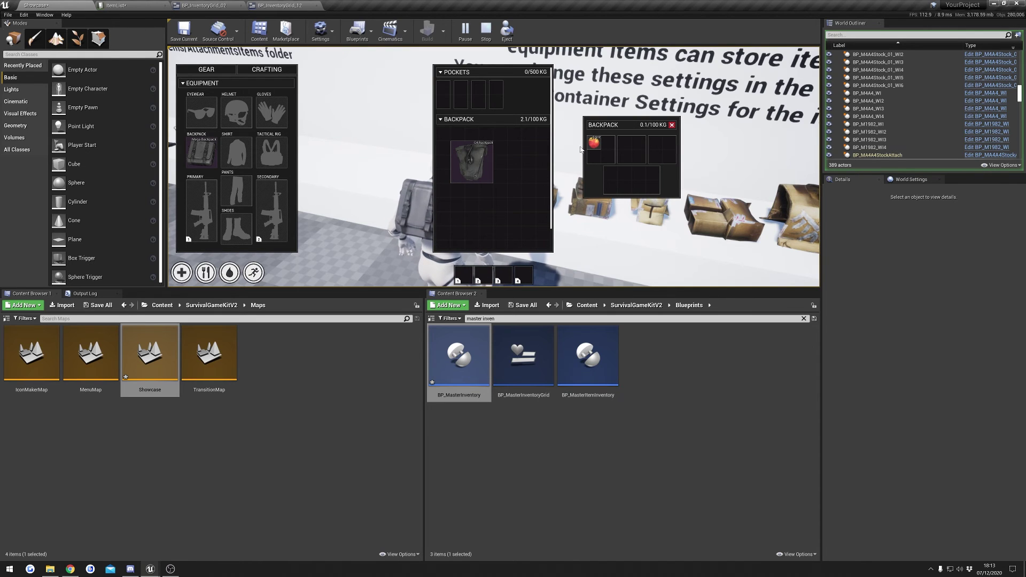
drag(615, 127, 599, 99)
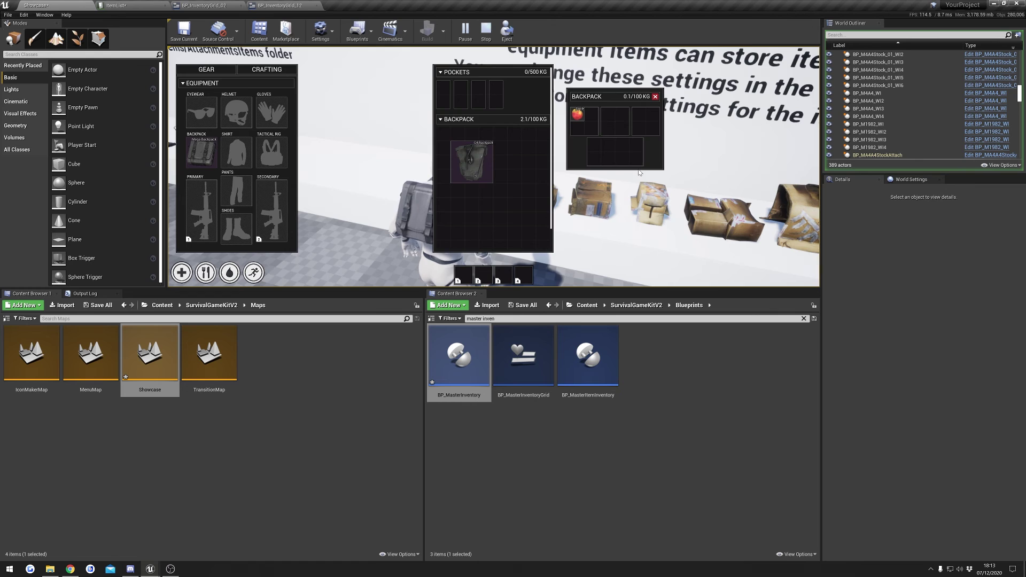
key(Tab)
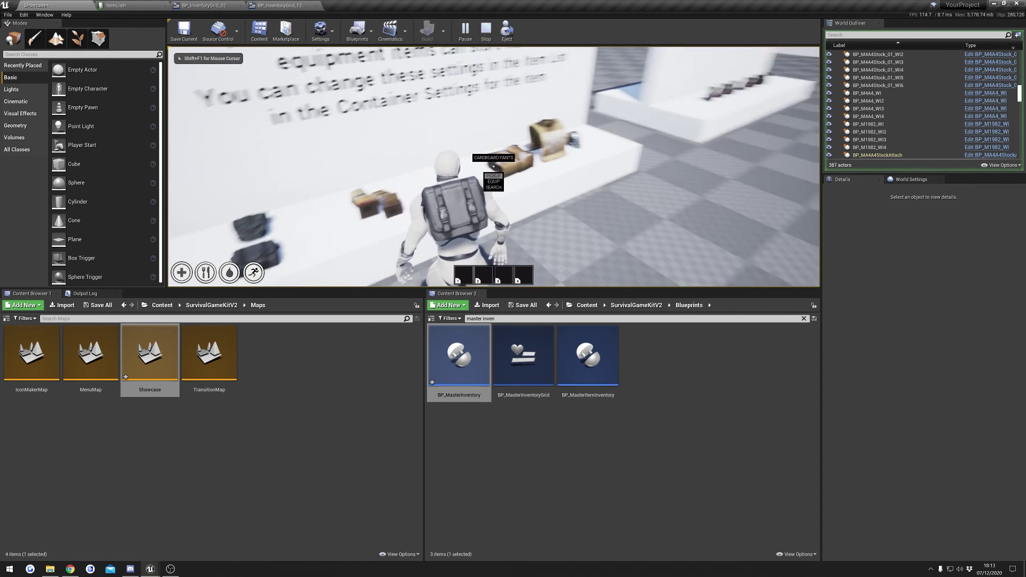
Step: Pick up the cardboard clothing from the display table and store it in the G4 Backpack
key(f)
key(Tab)
drag(506, 144, 650, 129)
right_click(475, 161)
click(486, 165)
Step: Drop the filled G4 Backpack from the equipped Mega Backpack onto the ground and close the inventory
right_click(473, 153)
drag(468, 151, 449, 135)
right_click(464, 145)
click(474, 172)
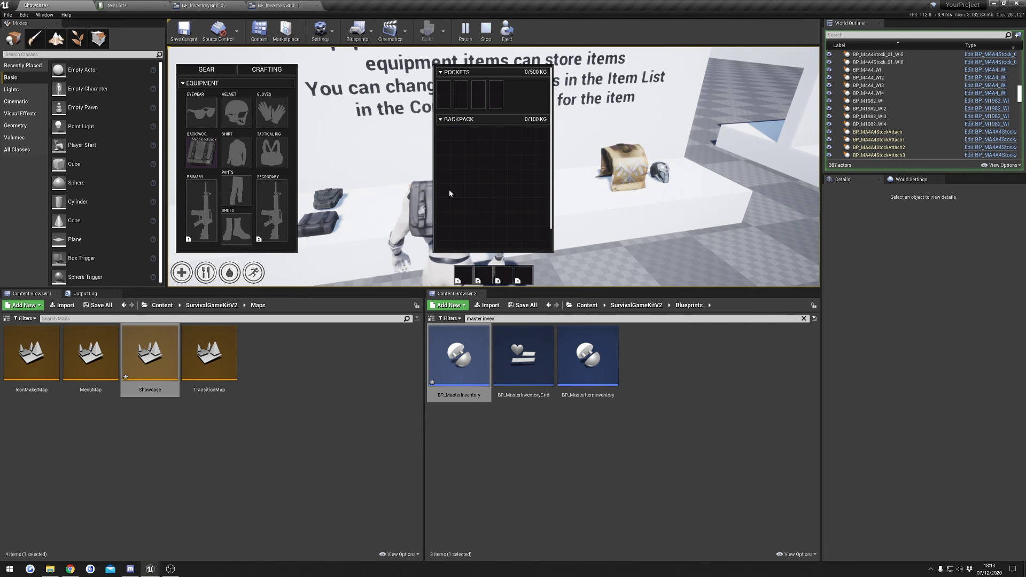
key(Tab)
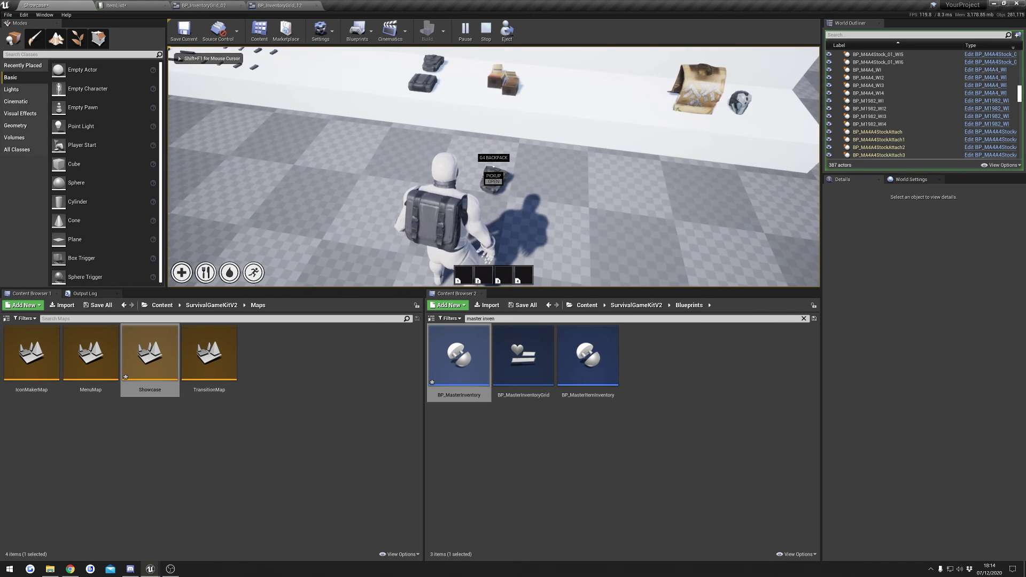
Step: Open the dropped G4 Backpack on the ground to check its stored items, and close the inventory
key(f)
drag(488, 163, 635, 125)
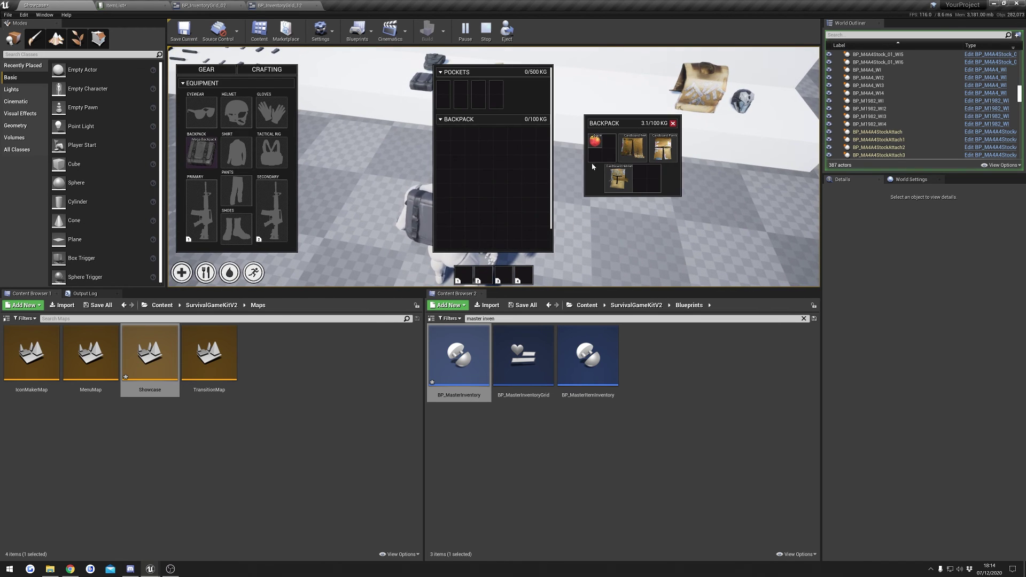
key(Tab)
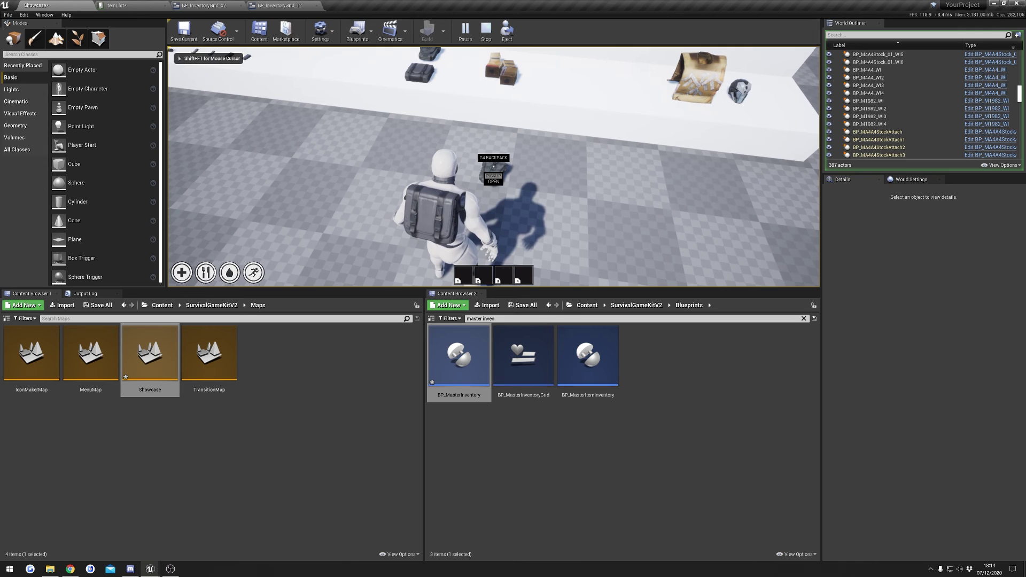
Step: Pick up the dropped G4 Backpack, inspect its stored items from the equipped Mega Backpack, and close the inventory
key(f)
key(Tab)
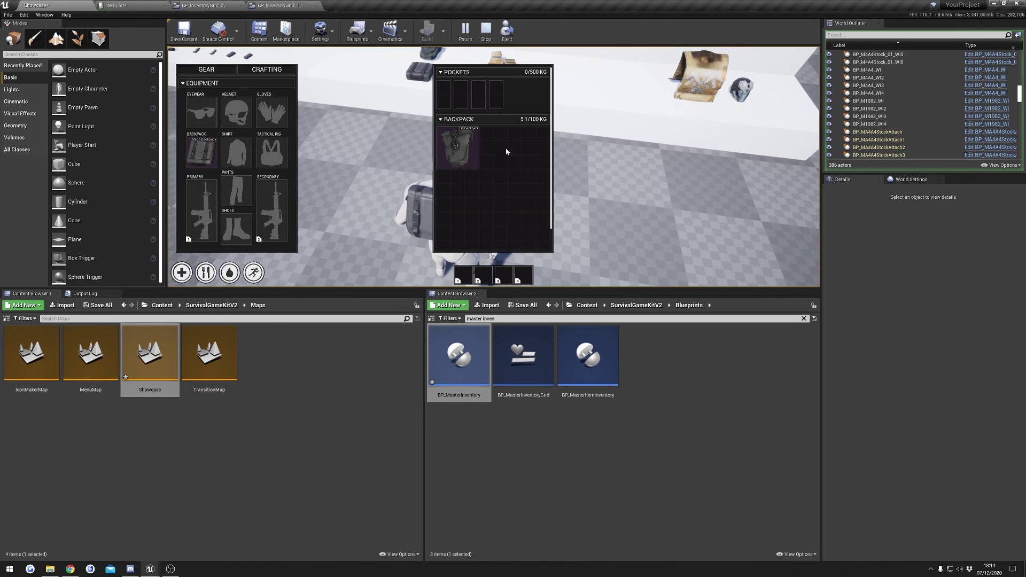
double_click(466, 151)
drag(474, 149, 600, 125)
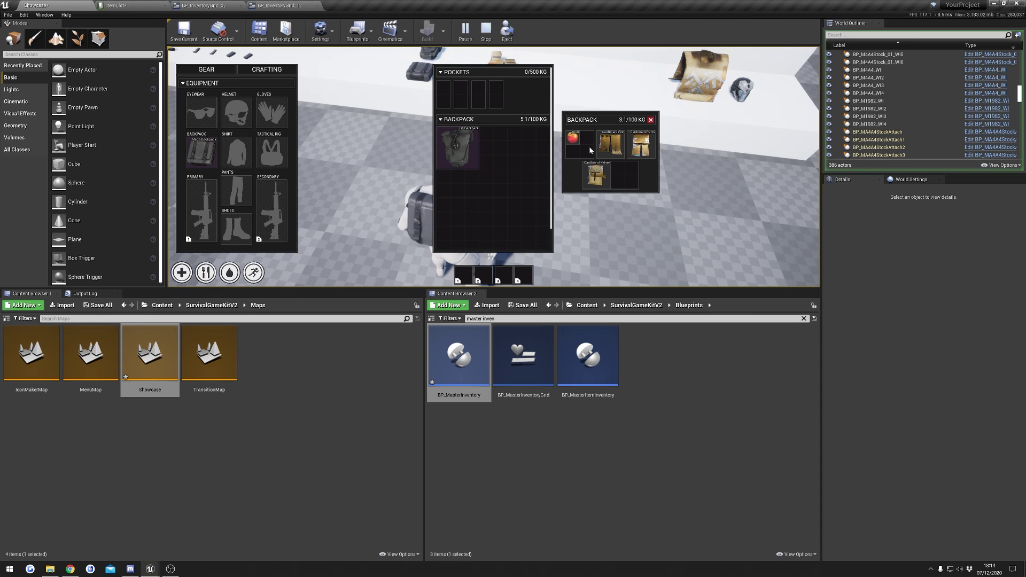
mouse_move(647, 151)
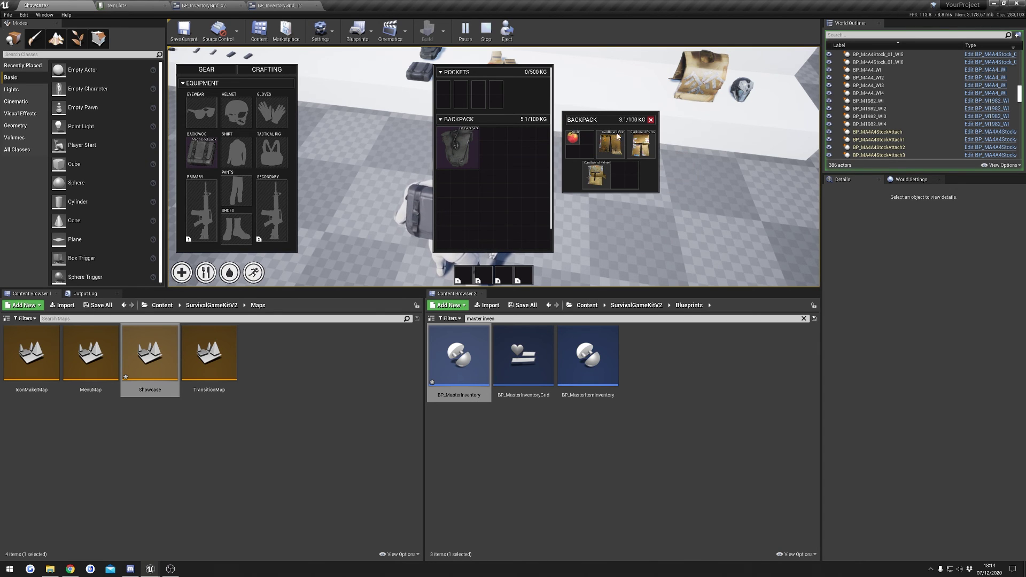
drag(620, 142, 585, 145)
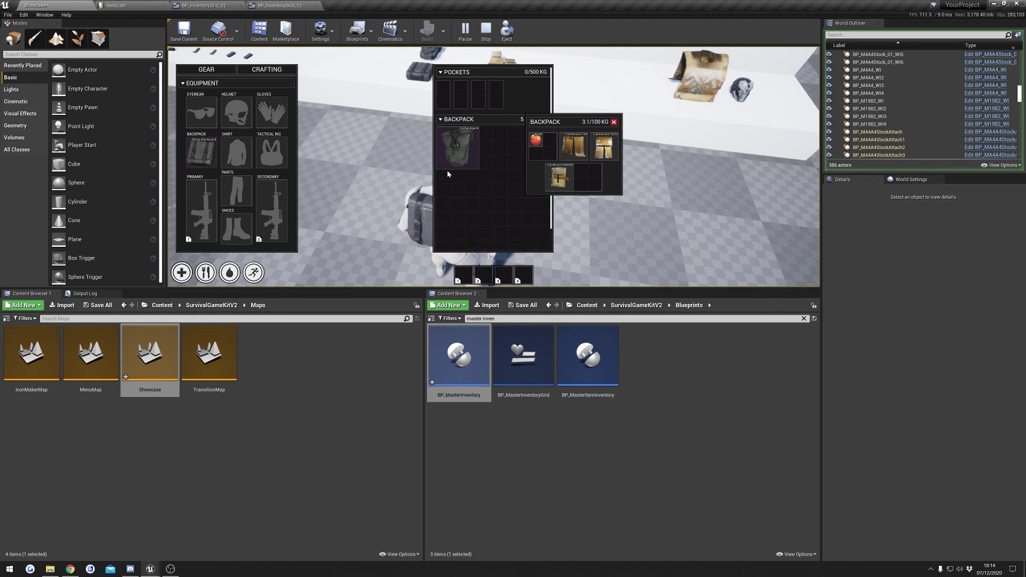
key(Tab)
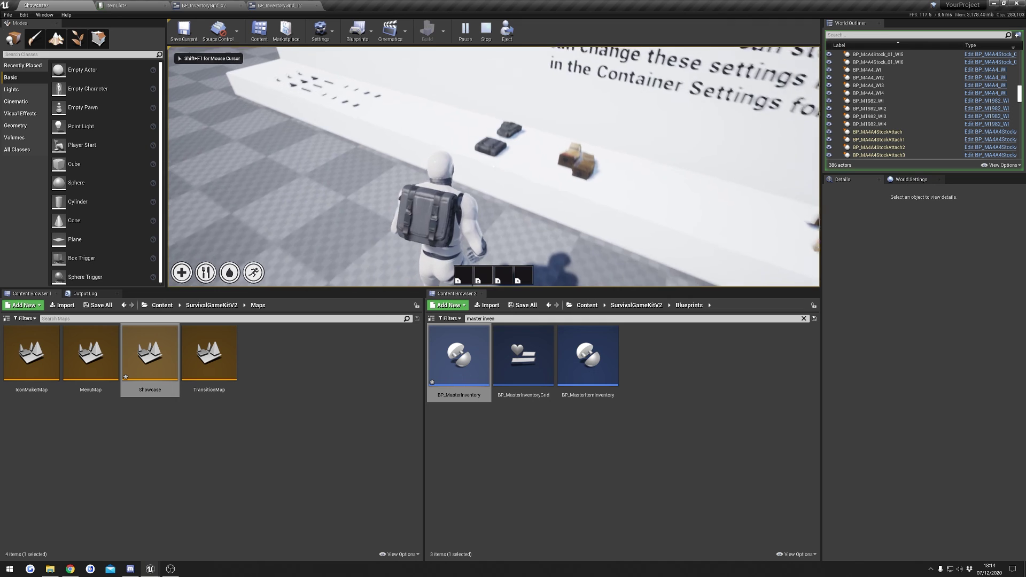
Step: Pick up another Mega Backpack from the display table, move it lower in the equipped backpack's grid, and open it
key(f)
key(Tab)
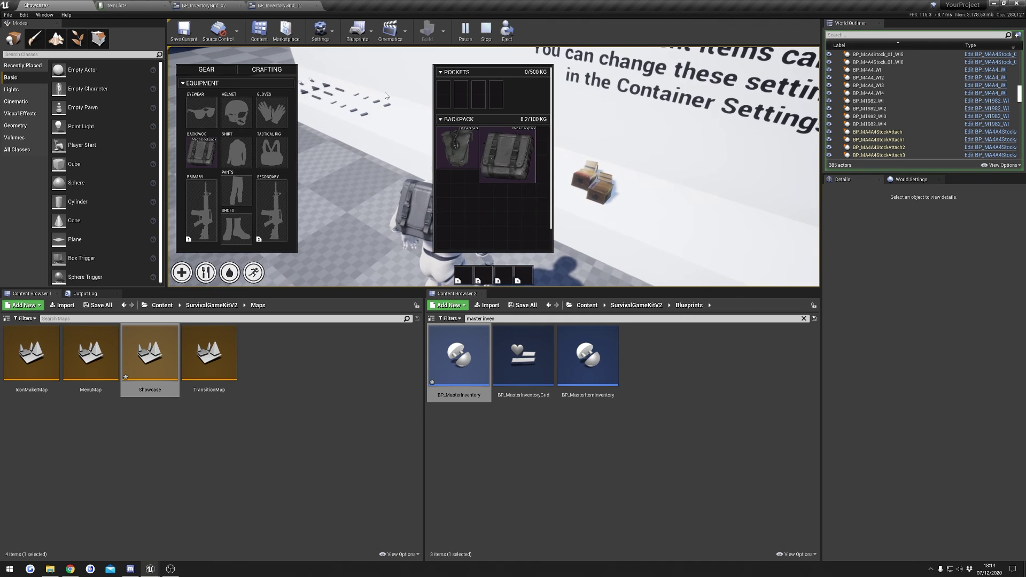
drag(506, 157, 641, 122)
double_click(487, 180)
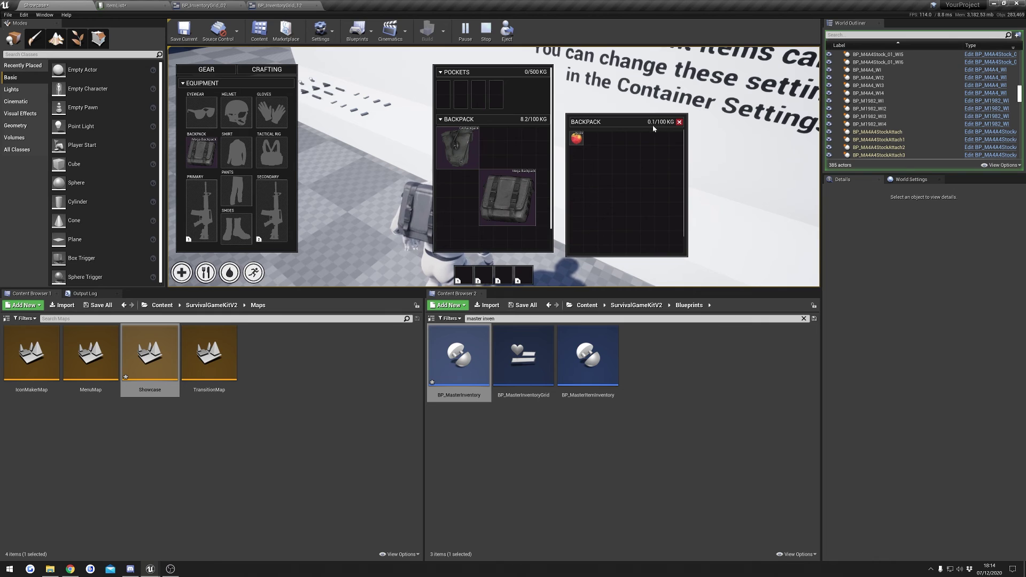
Step: Move the G4 Backpack into the stored Mega Backpack and open it there to check its items
drag(457, 143, 601, 151)
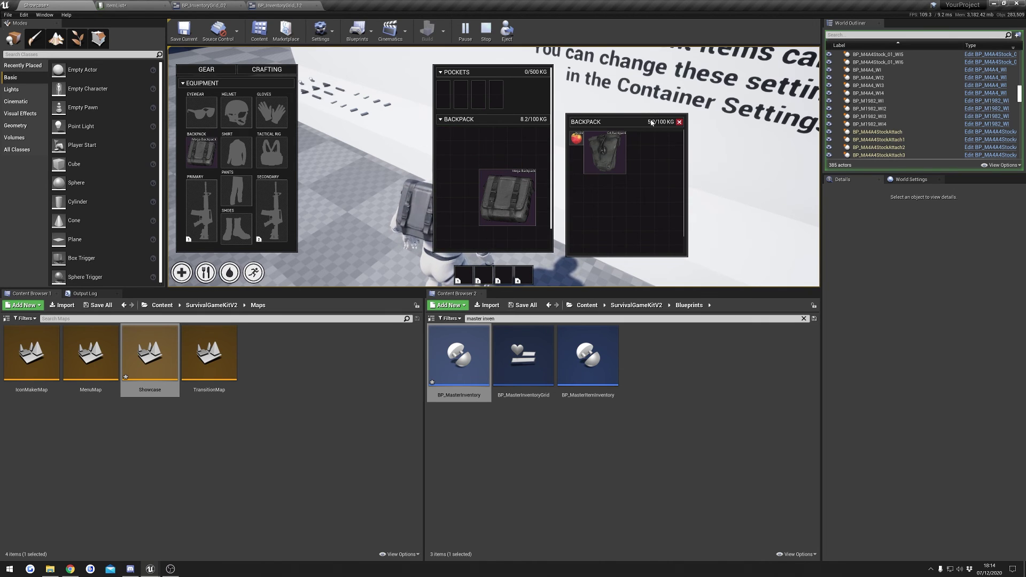
double_click(611, 154)
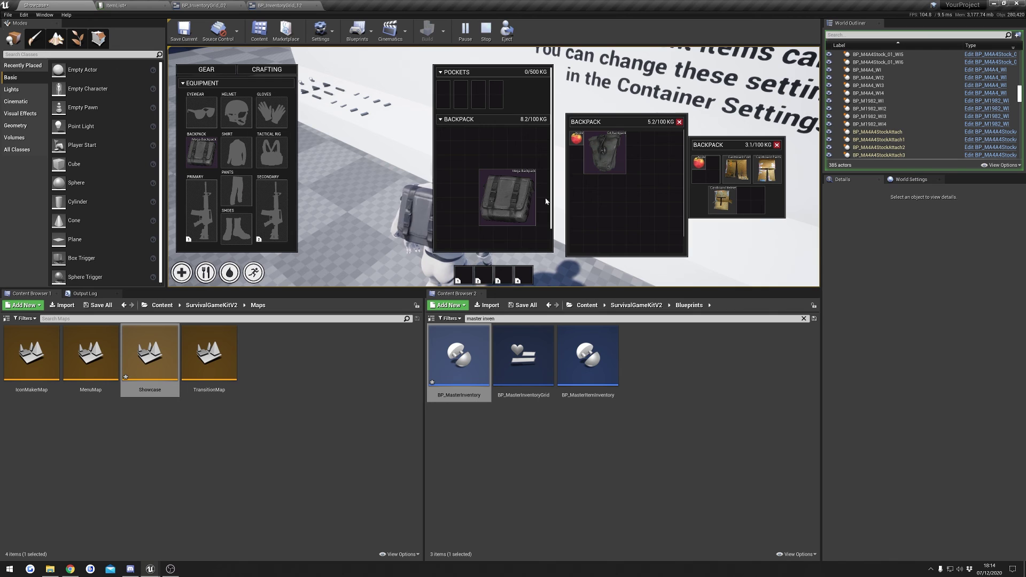
Step: Move the stored Mega Backpack to another spot in the equipped backpack's grid and rearrange the two nested backpack windows
drag(508, 198, 465, 169)
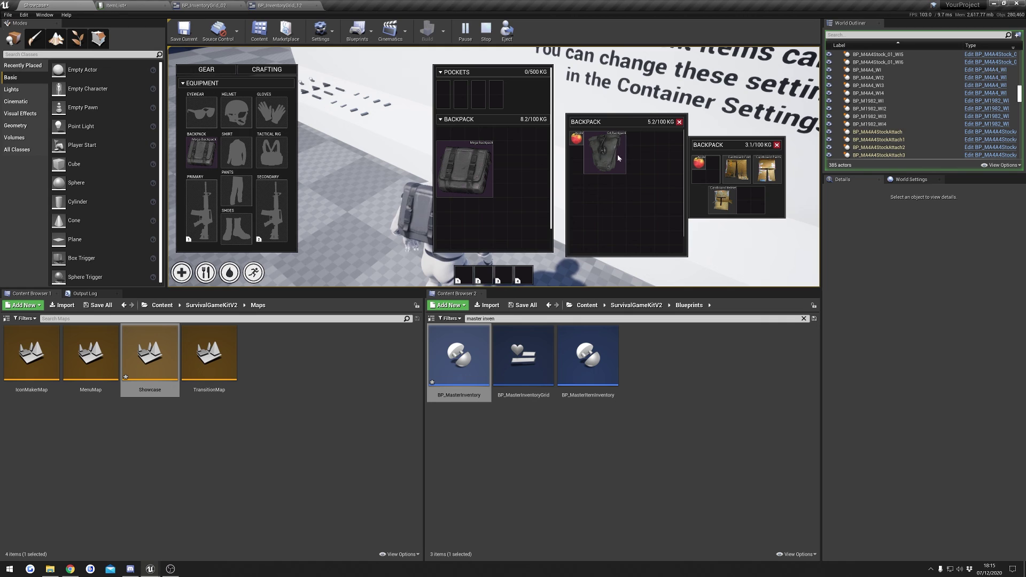
mouse_move(490, 175)
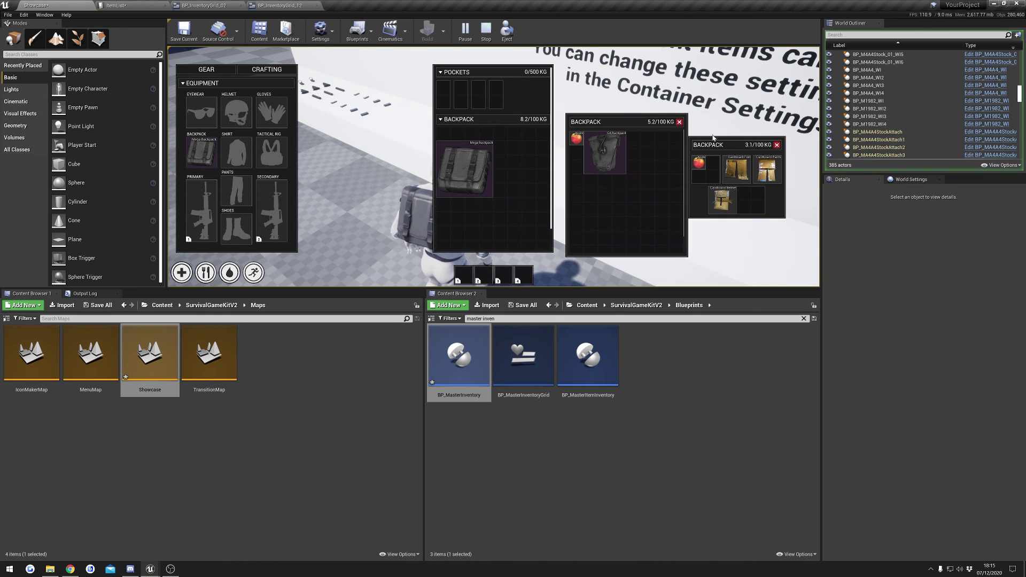
drag(747, 145, 754, 137)
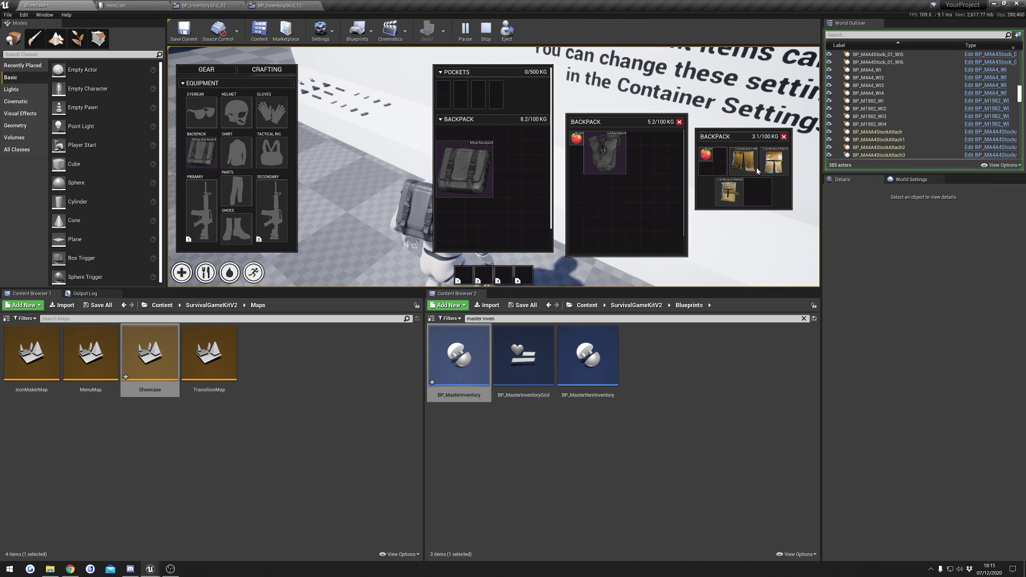
drag(617, 121, 613, 118)
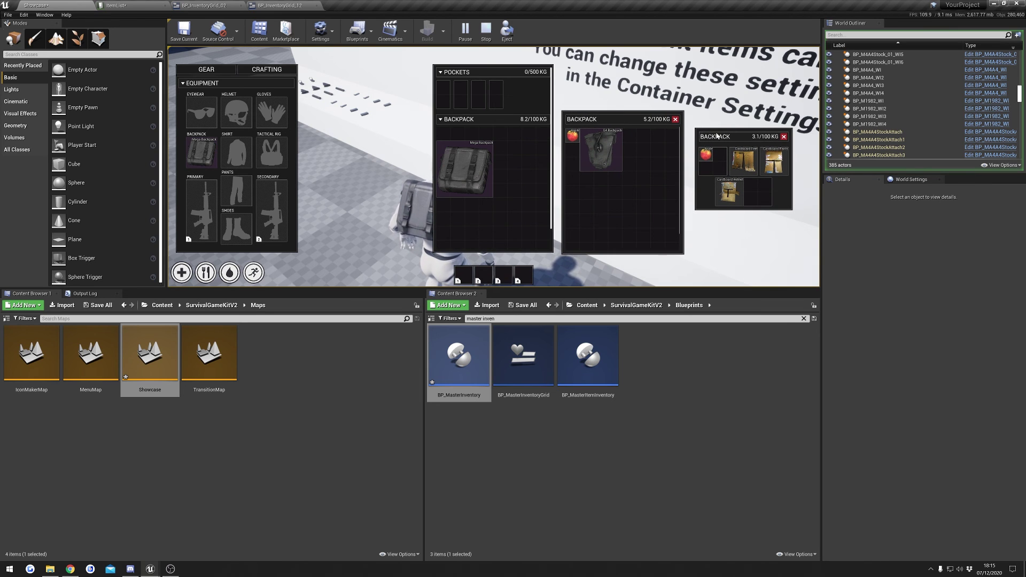